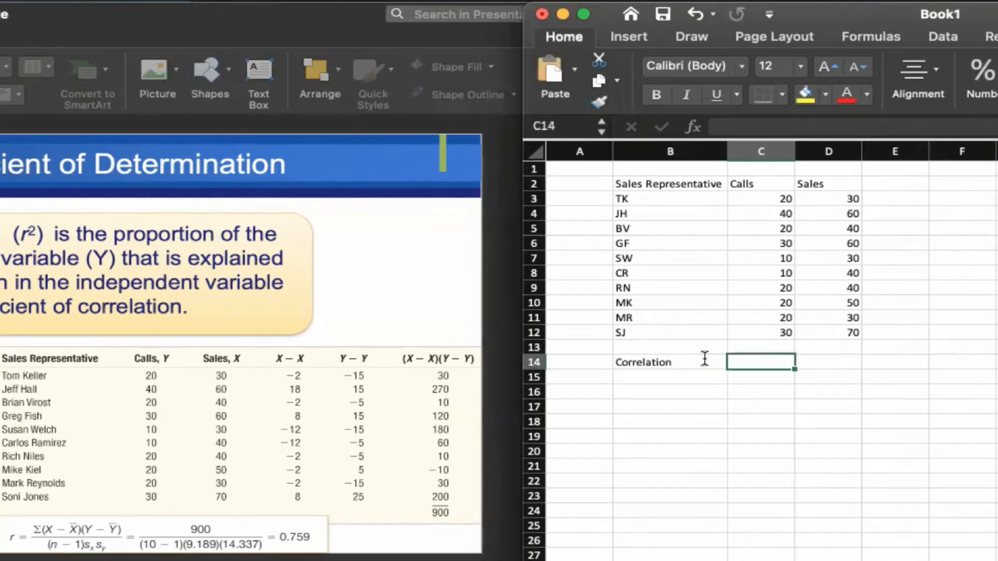
- Calculate the correlation between calls and sales in C14 using CORREL on C3:C12 and D3:D12
{"action": "type", "text": "=Cor"}
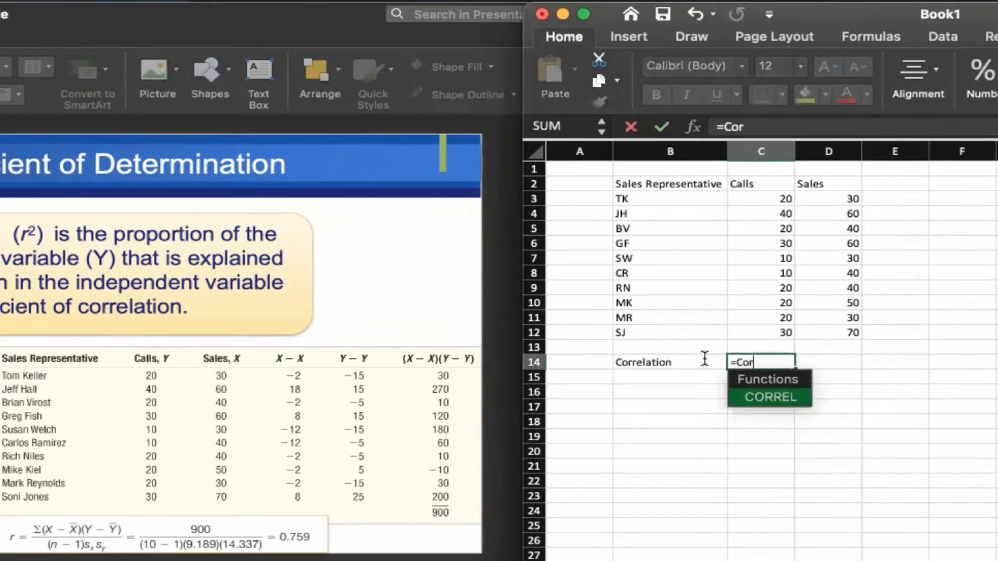
{"action": "type", "text": "rel("}
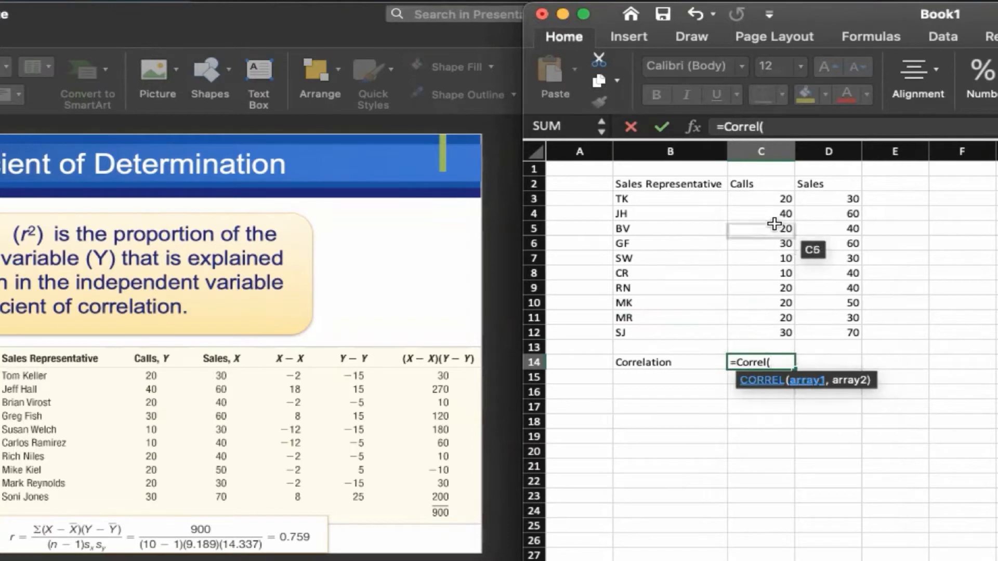
{"action": "left_click_drag", "start_coordinate": [771, 198], "coordinate": [770, 333]}
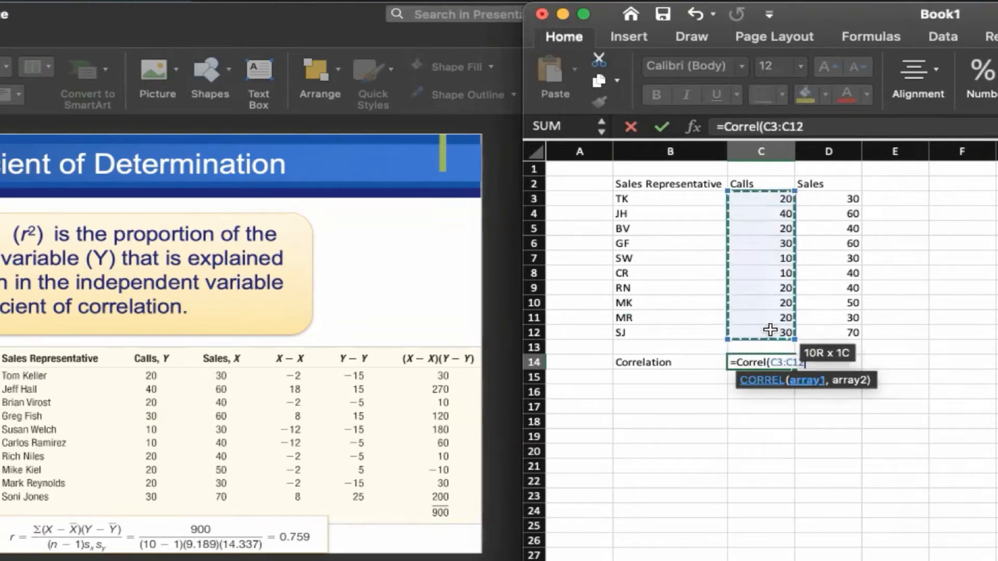
{"action": "type", "text": "m"}
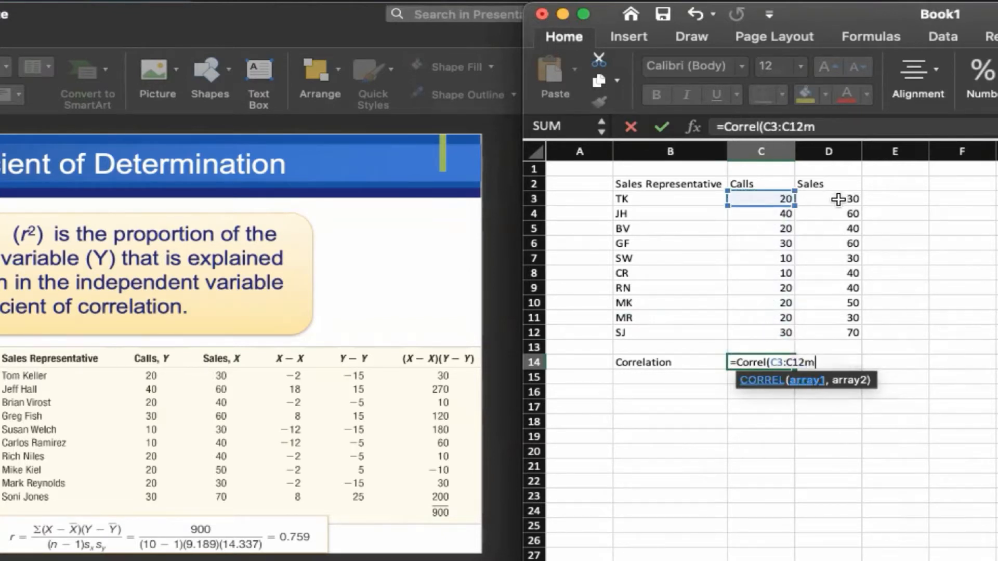
{"action": "key", "text": "Return"}
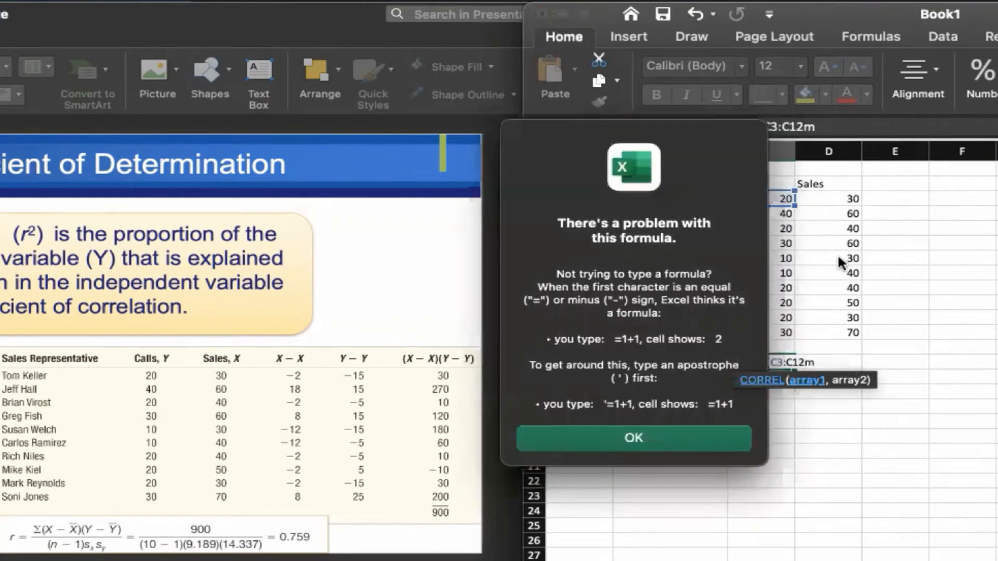
{"action": "key", "text": "Return"}
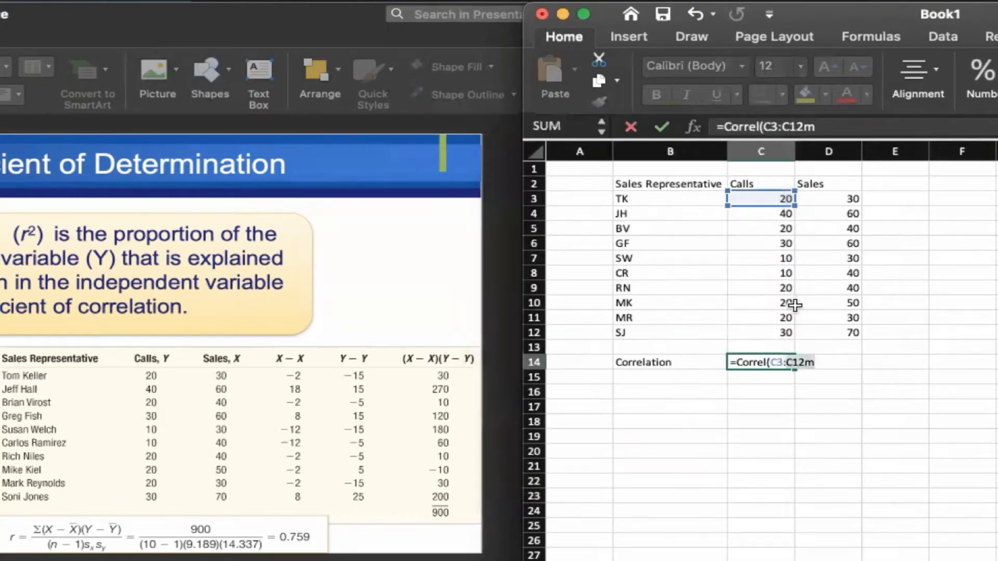
{"action": "key", "text": "Right"}
{"action": "key", "text": "BackSpace"}
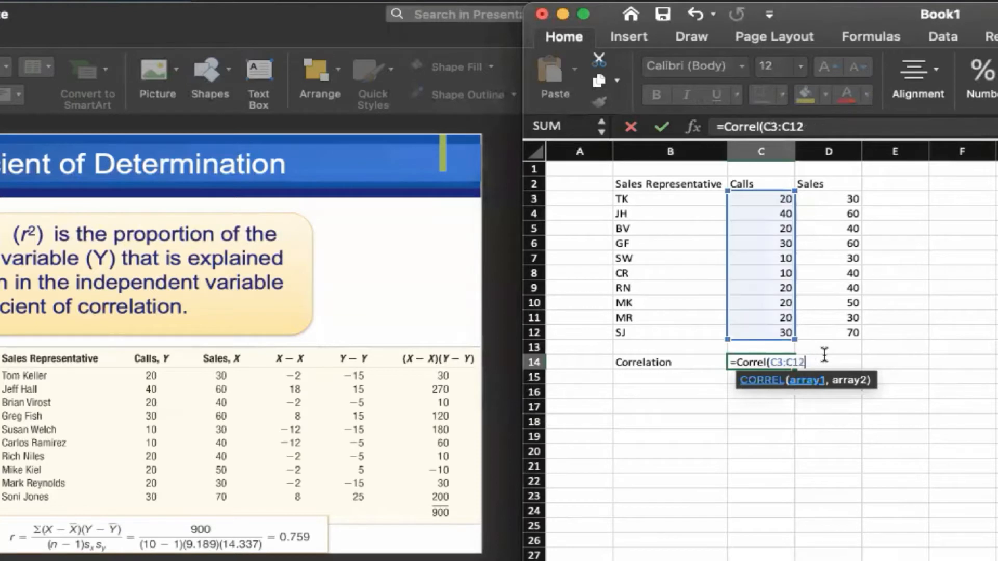
{"action": "type", "text": ","}
{"action": "left_click_drag", "start_coordinate": [846, 203], "coordinate": [839, 329]}
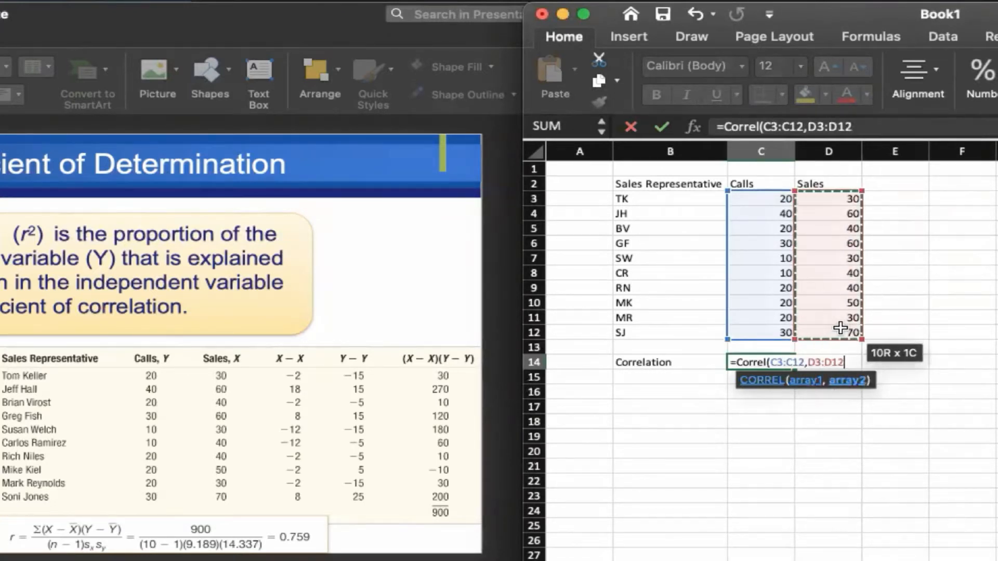
{"action": "type", "text": ")"}
{"action": "key", "text": "Return"}
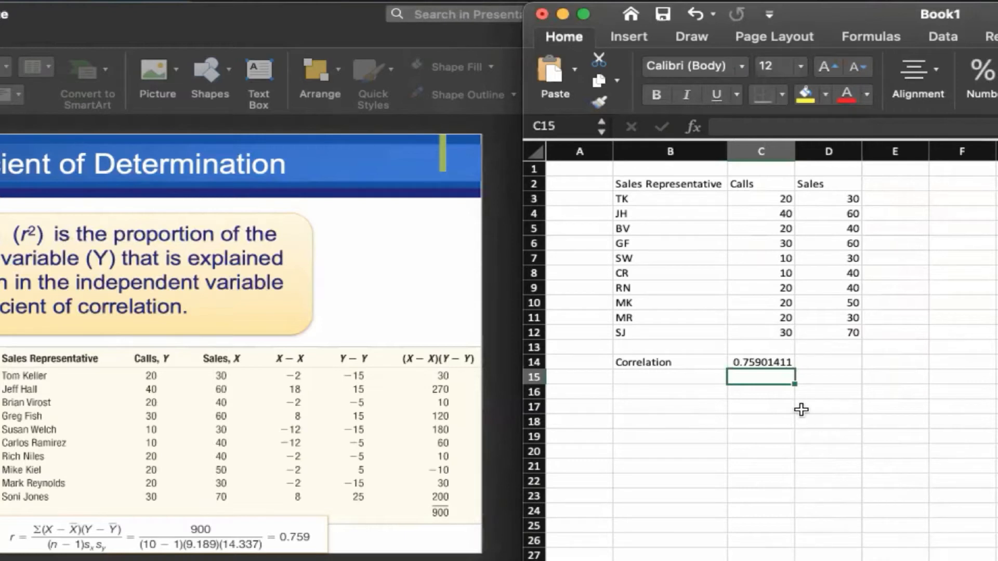
{"action": "left_click", "coordinate": [334, 0]}
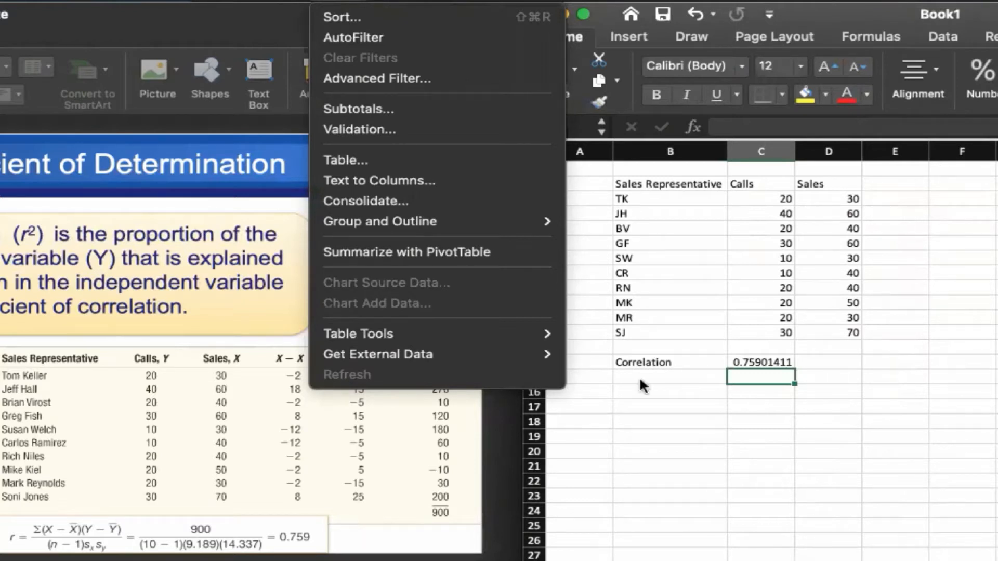
{"action": "left_click", "coordinate": [735, 453]}
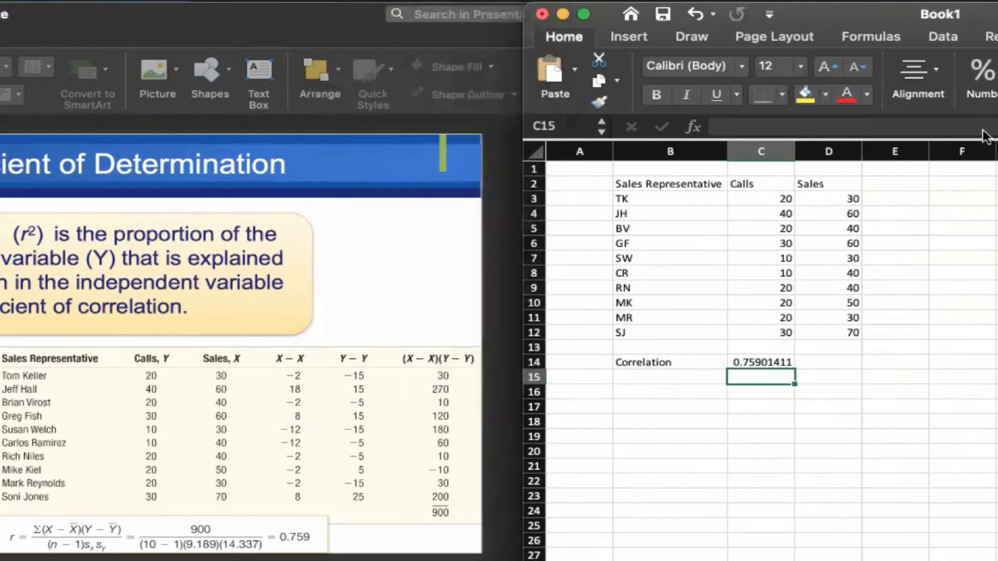
{"action": "left_click", "coordinate": [951, 40]}
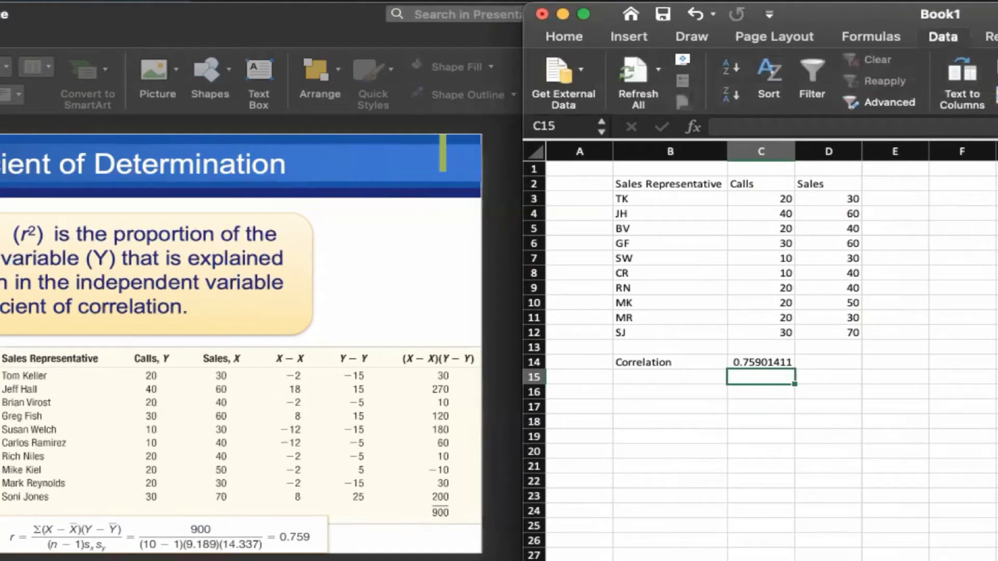
{"action": "left_click_drag", "start_coordinate": [997, 14], "coordinate": [941, 14]}
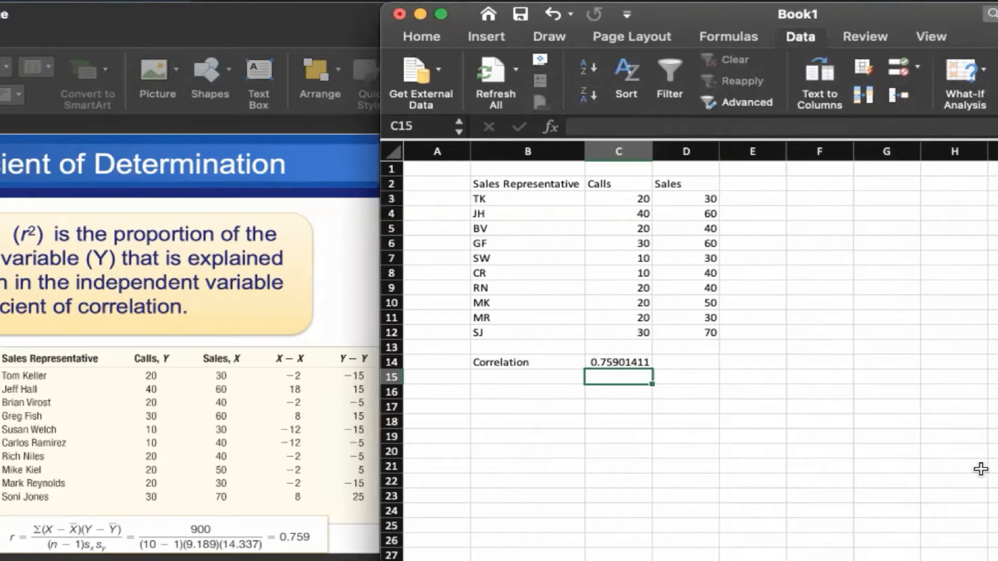
- Extend the label in B14 so that it reads "Correlation (R)"
{"action": "key", "text": "Left"}
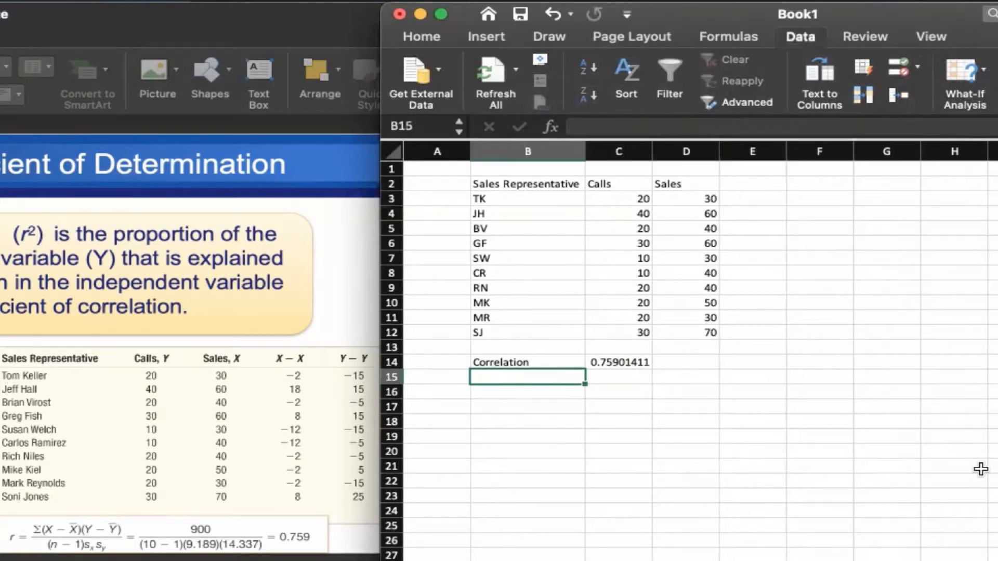
{"action": "key", "text": "Up"}
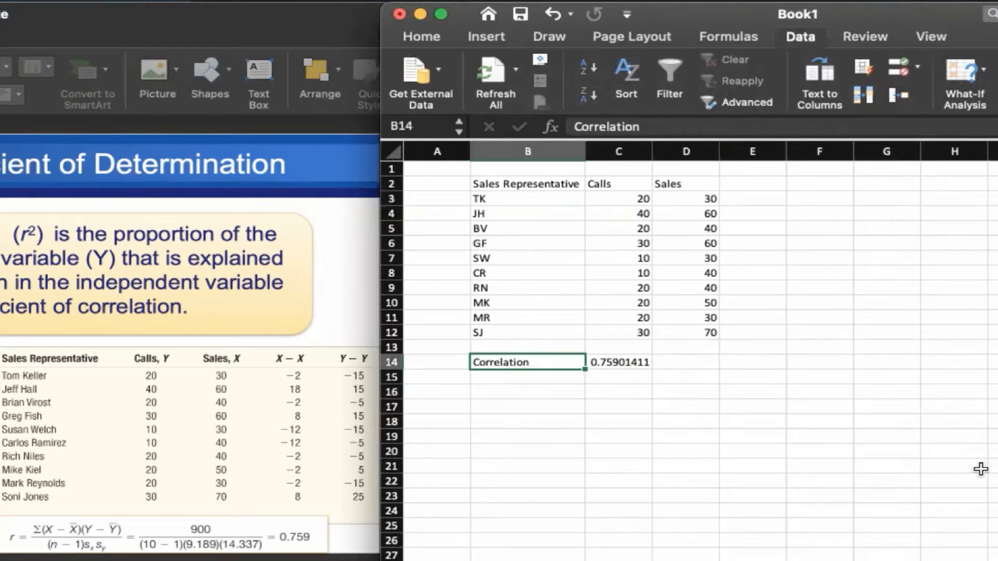
{"action": "double_click", "coordinate": [549, 362]}
{"action": "type", "text": "R)"}
{"action": "key", "text": "Return"}
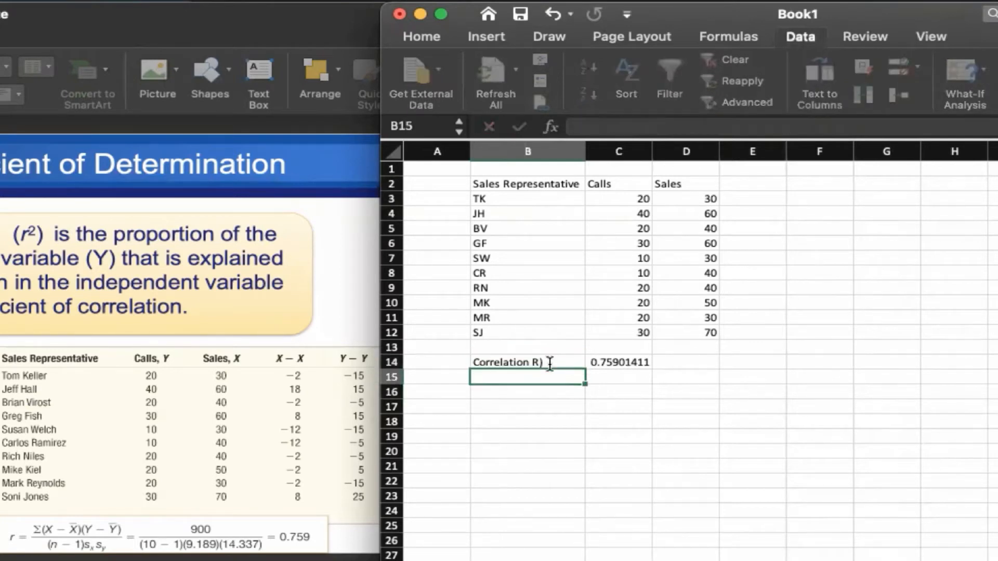
{"action": "left_click", "coordinate": [549, 362]}
{"action": "double_click", "coordinate": [542, 360]}
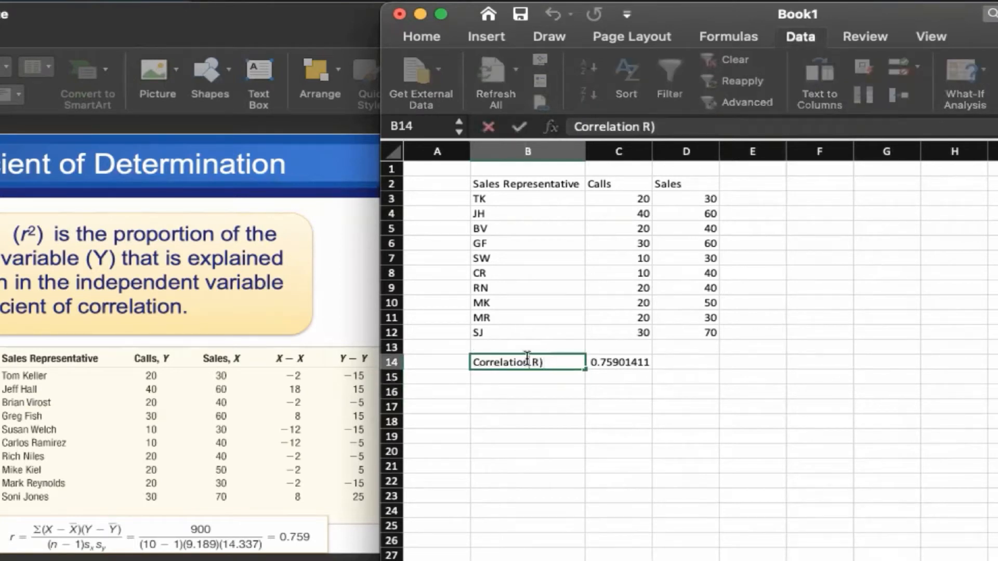
{"action": "key", "text": "Right"}
{"action": "type", "text": "("}
{"action": "key", "text": "Return"}
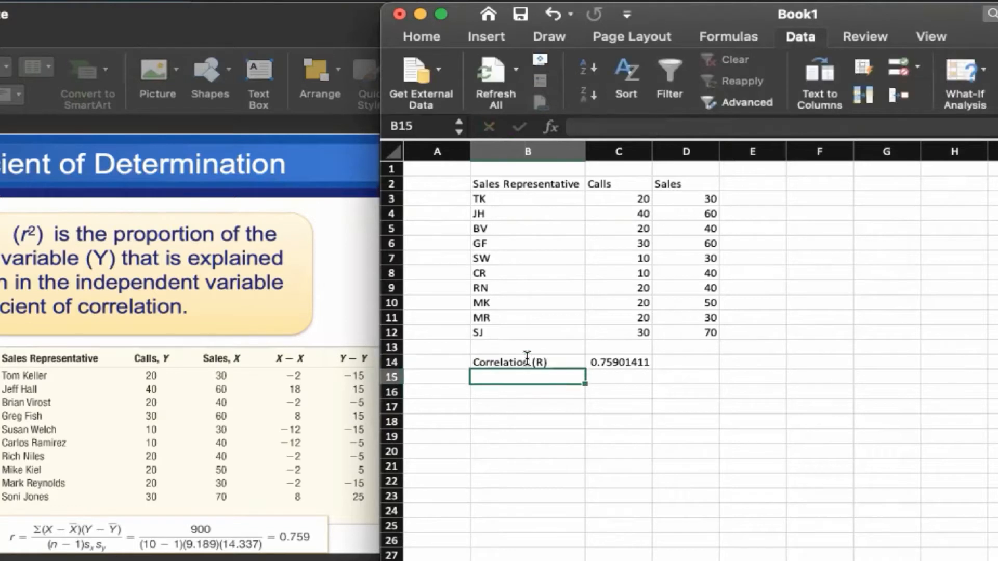
- Enter the label "R2" in B16, two rows below the correlation label
{"action": "key", "text": "Down"}
{"action": "type", "text": "R"}
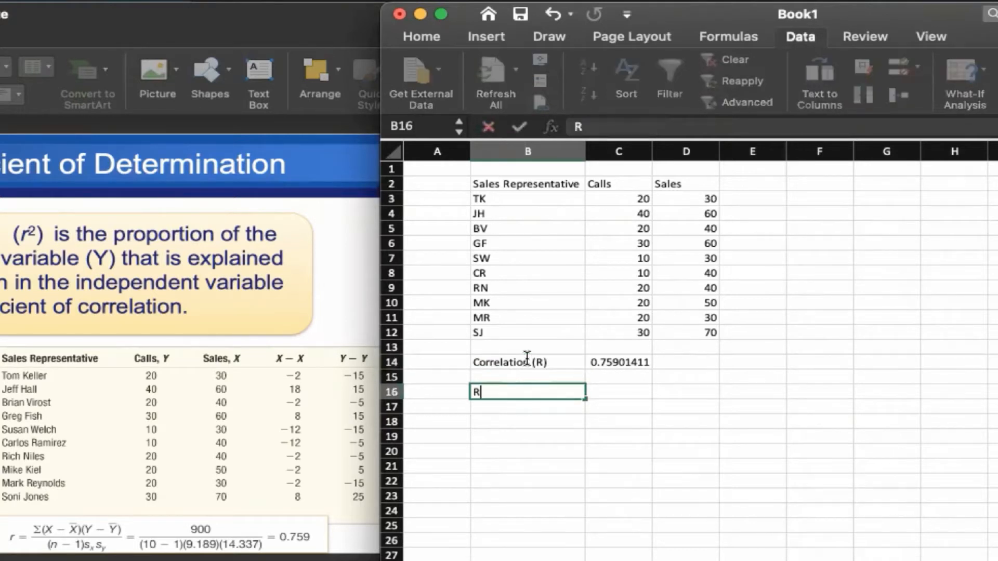
{"action": "type", "text": "("}
{"action": "key", "text": "BackSpace"}
{"action": "type", "text": "2"}
{"action": "key", "text": "Return"}
- Calculate the squared correlation coefficient in C16 with the formula =C14*C14
{"action": "key", "text": "Right"}
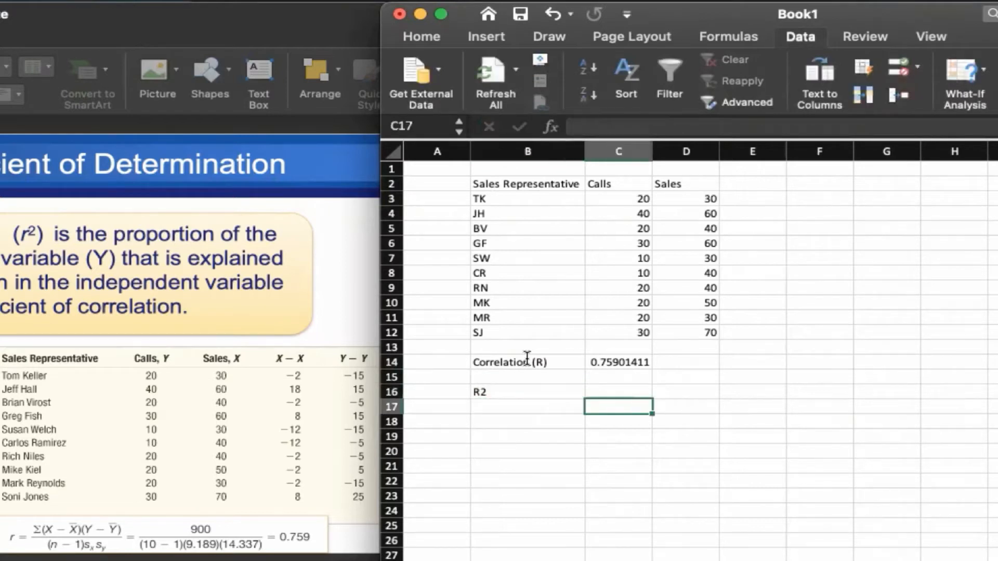
{"action": "key", "text": "Up"}
{"action": "type", "text": "="}
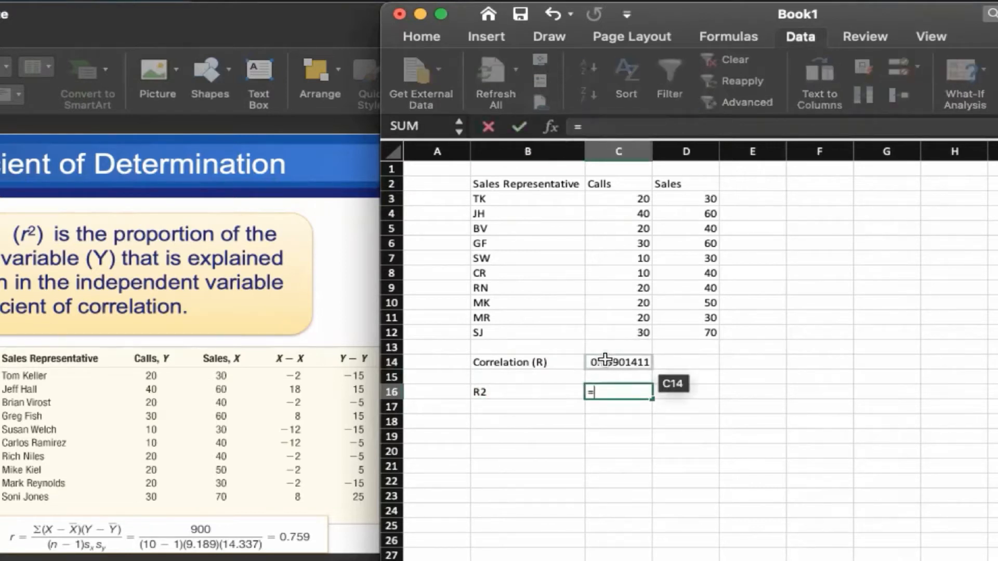
{"action": "left_click", "coordinate": [605, 359]}
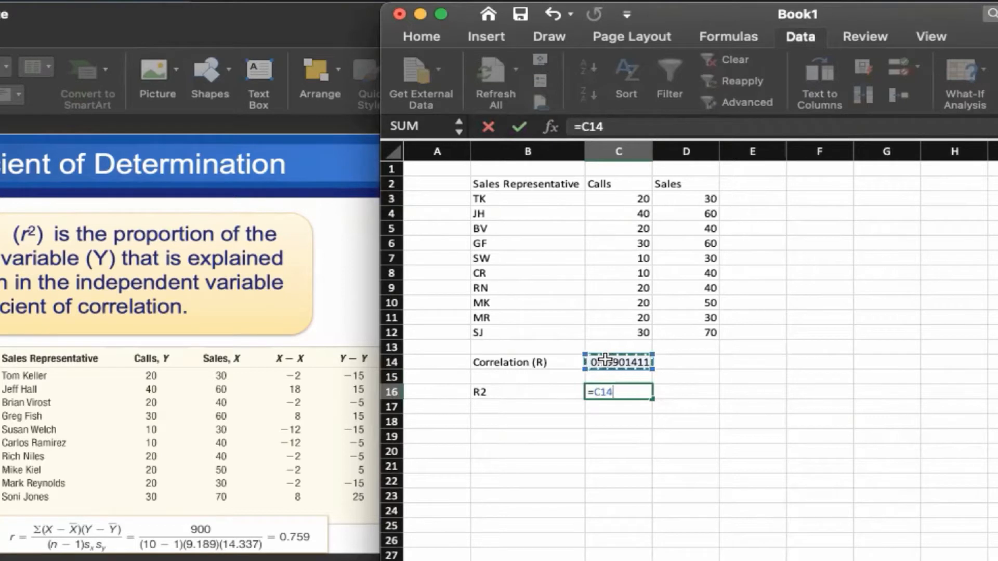
{"action": "type", "text": "^2"}
{"action": "key", "text": "Return"}
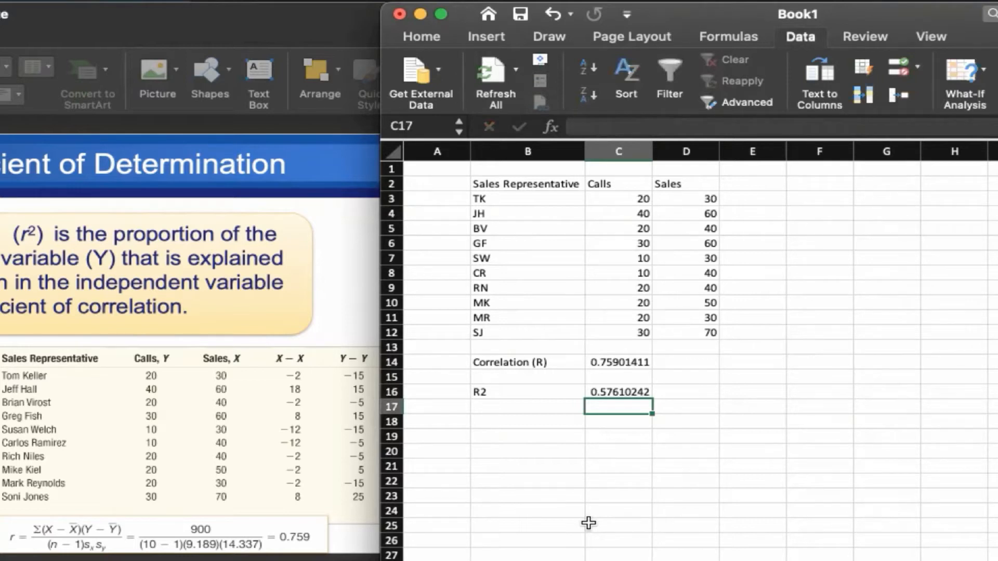
- Switch to PowerPoint to review the Coefficient of Determination slide's definition, and return to the Excel workbook
{"action": "key", "text": "Down"}
{"action": "key", "text": "Left"}
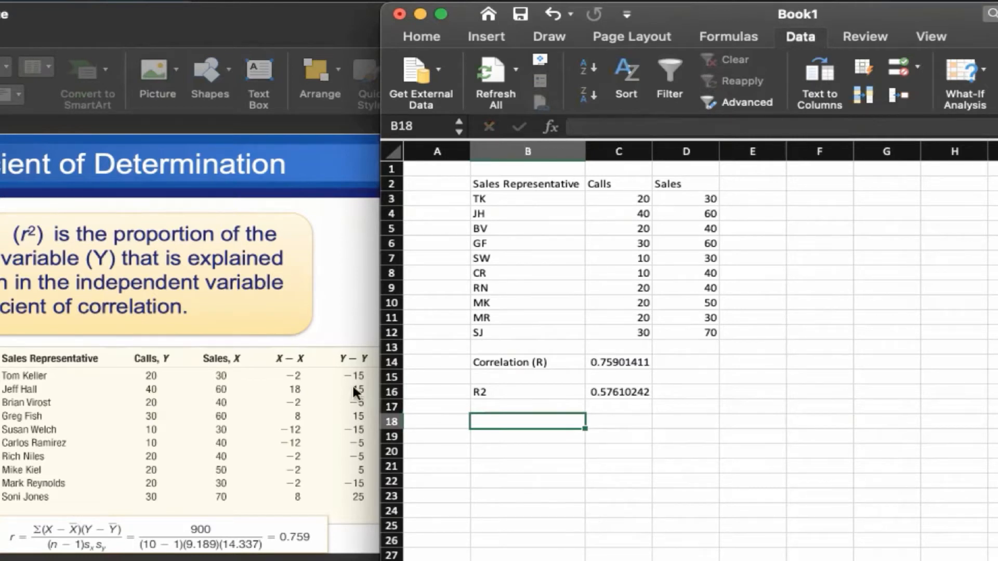
{"action": "left_click", "coordinate": [142, 295]}
{"action": "left_click_drag", "start_coordinate": [228, 29], "coordinate": [448, 17]}
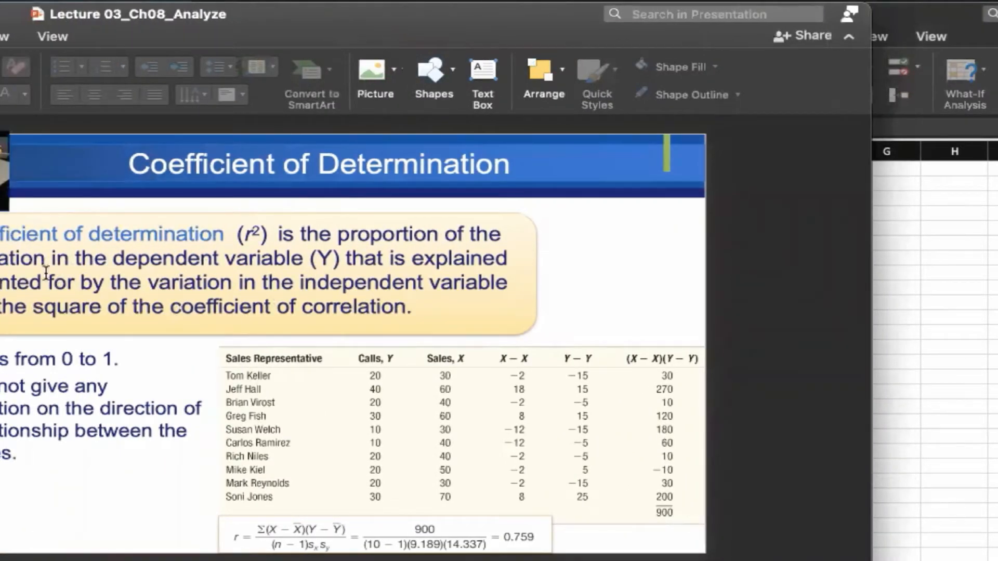
{"action": "left_click", "coordinate": [916, 415]}
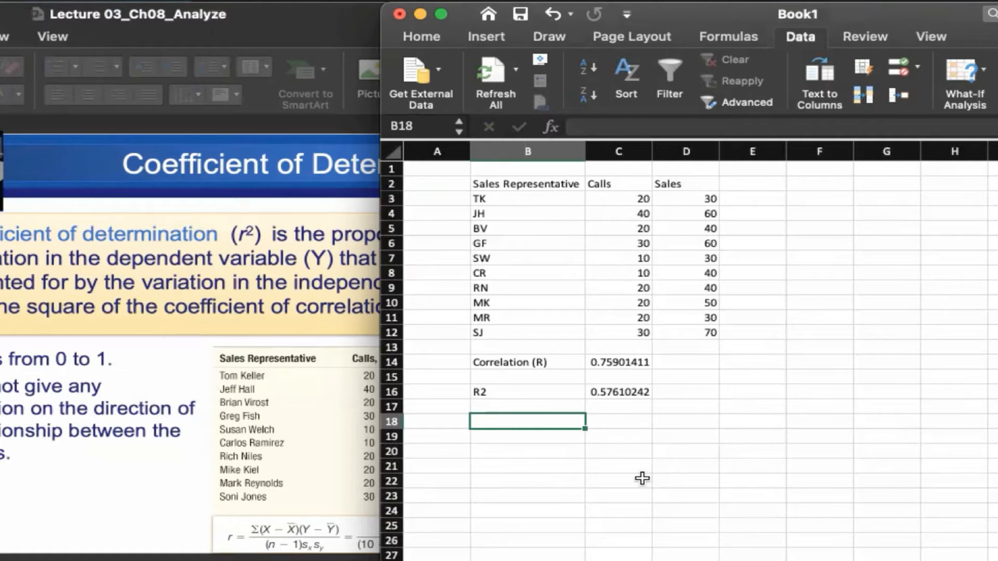
- Inspect the formula behind the R2 result in C16
{"action": "left_click", "coordinate": [598, 403]}
{"action": "left_click", "coordinate": [611, 389]}
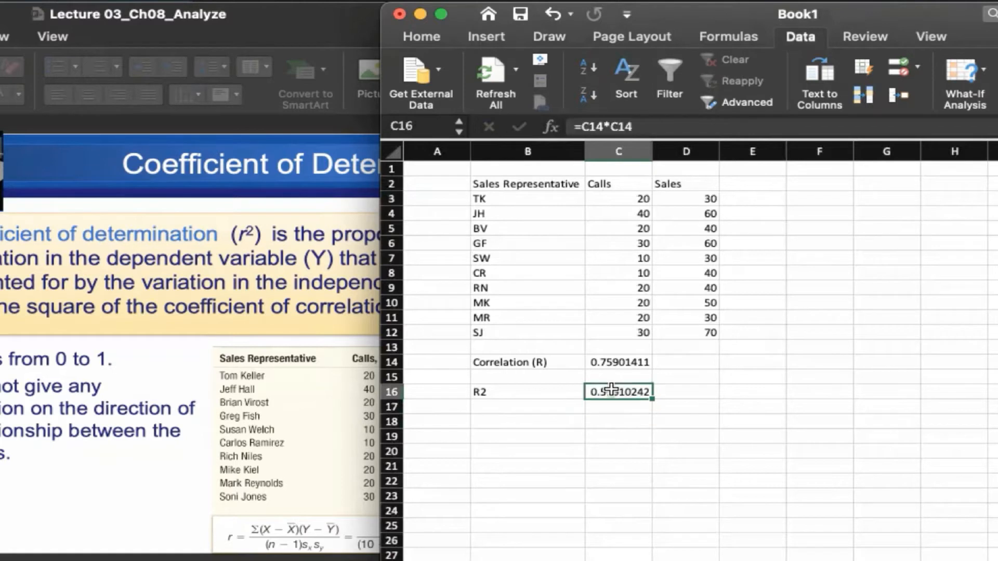
{"action": "double_click", "coordinate": [611, 390]}
{"action": "key", "text": "Return"}
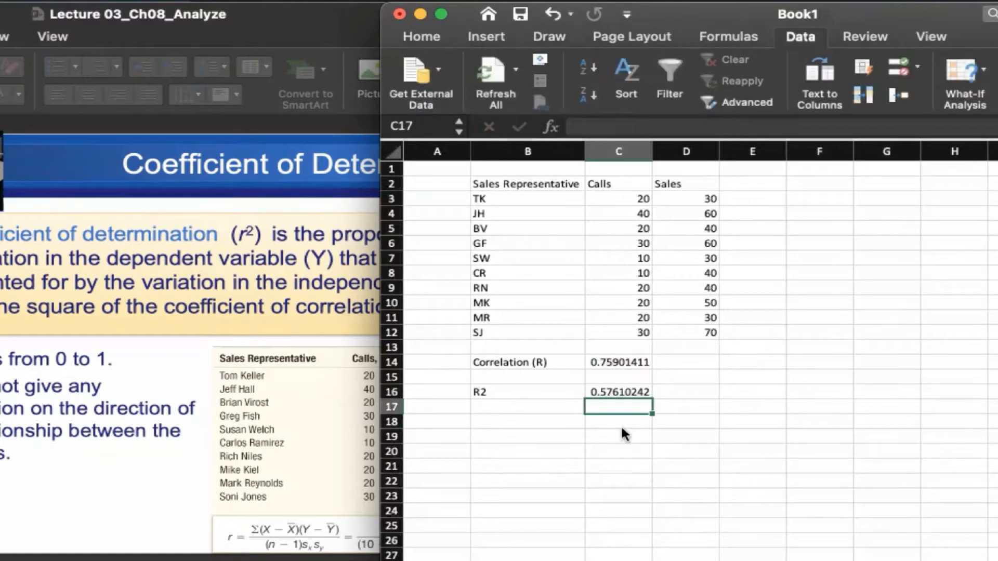
- Enter the interpretation "57.6 % of Sales is explained by the number of calls that salespeople make." in C17
{"action": "type", "text": "57.6"}
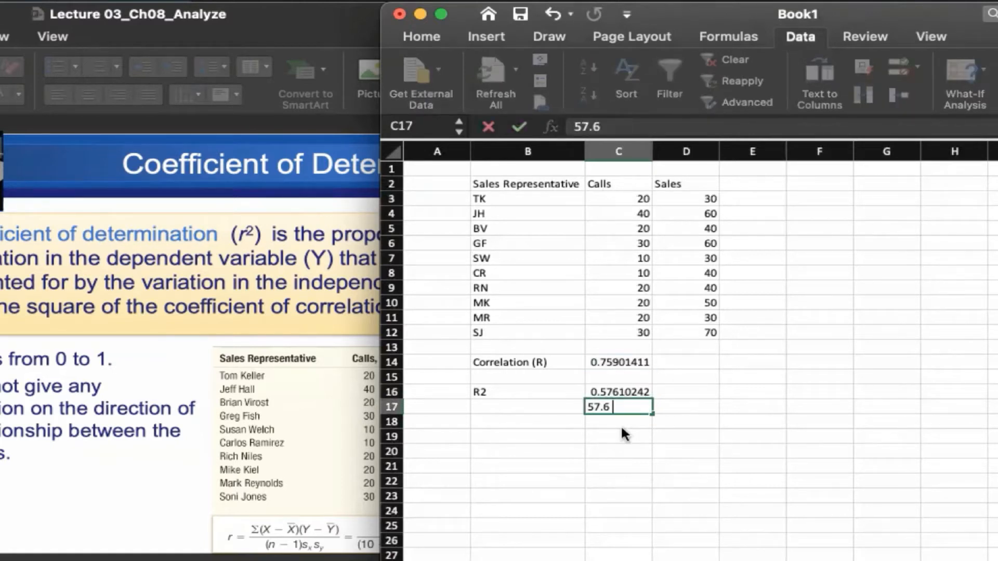
{"action": "type", "text": " % of Sales is ex"}
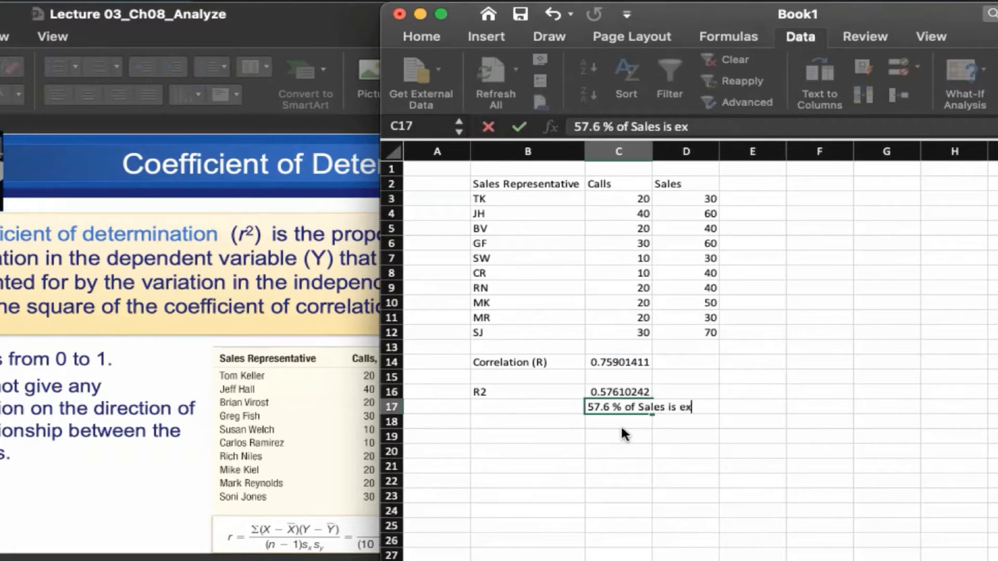
{"action": "type", "text": "plained by "}
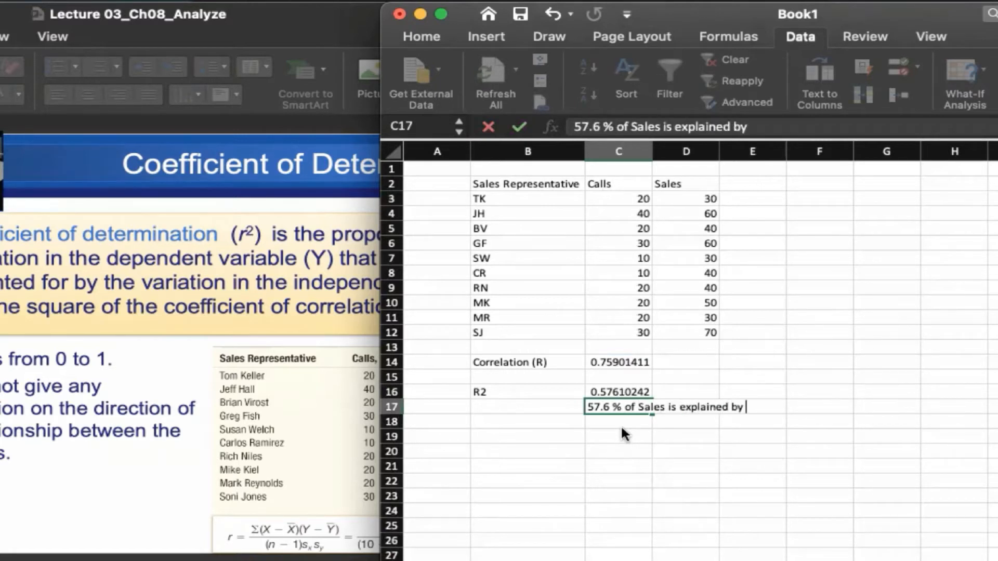
{"action": "type", "text": "the number of c"}
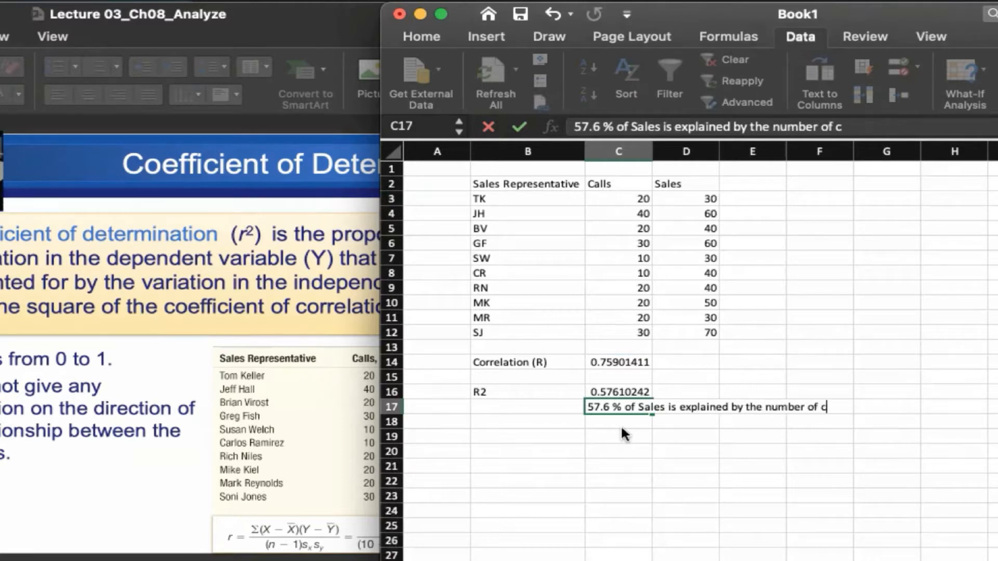
{"action": "type", "text": "alls that "}
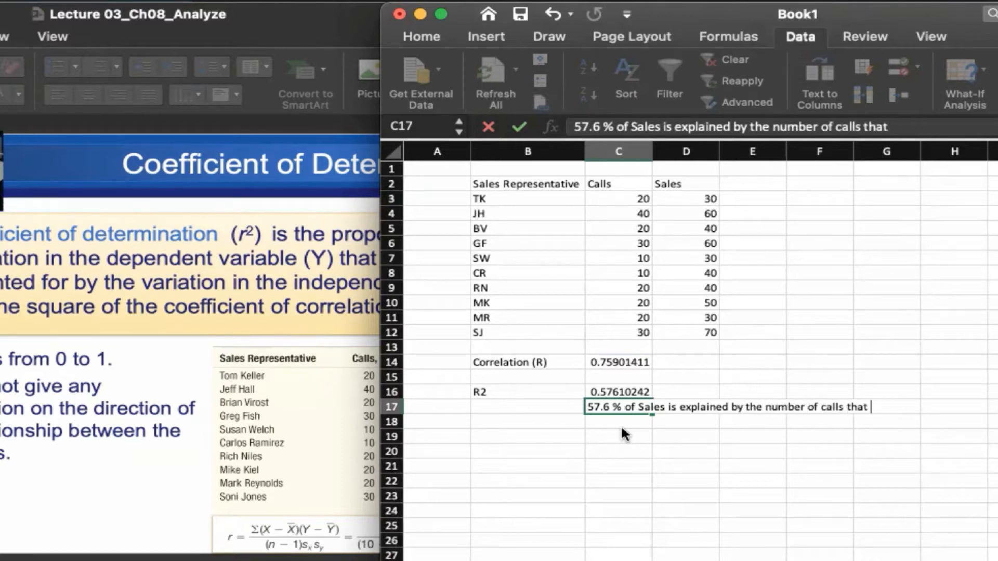
{"action": "type", "text": "salespe"}
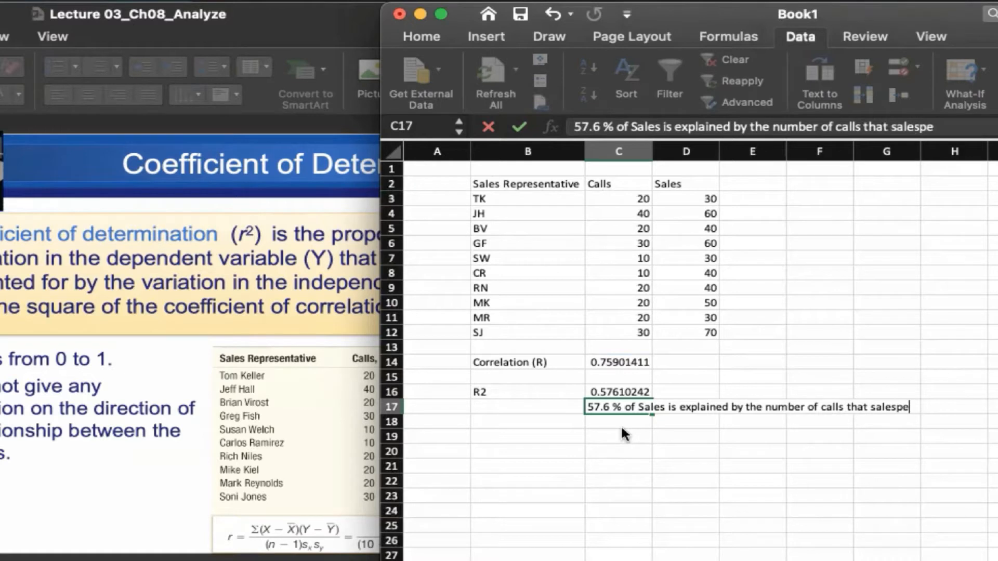
{"action": "type", "text": "ople make"}
{"action": "type", "text": "."}
{"action": "key", "text": "Return"}
{"action": "key", "text": "Up"}
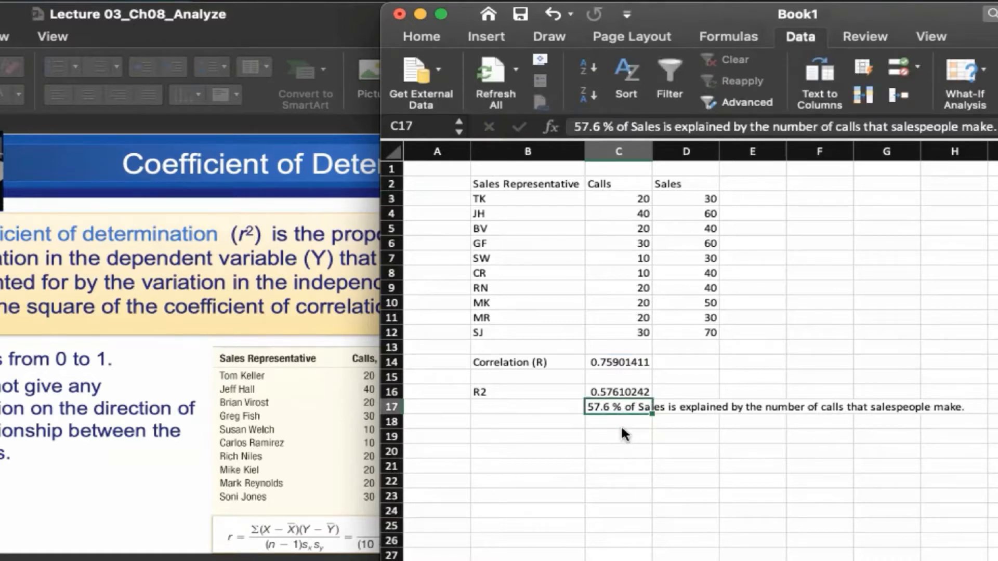
{"action": "key", "text": "Up"}
{"action": "key", "text": "Down"}
{"action": "key", "text": "Down"}
{"action": "key", "text": "Down"}
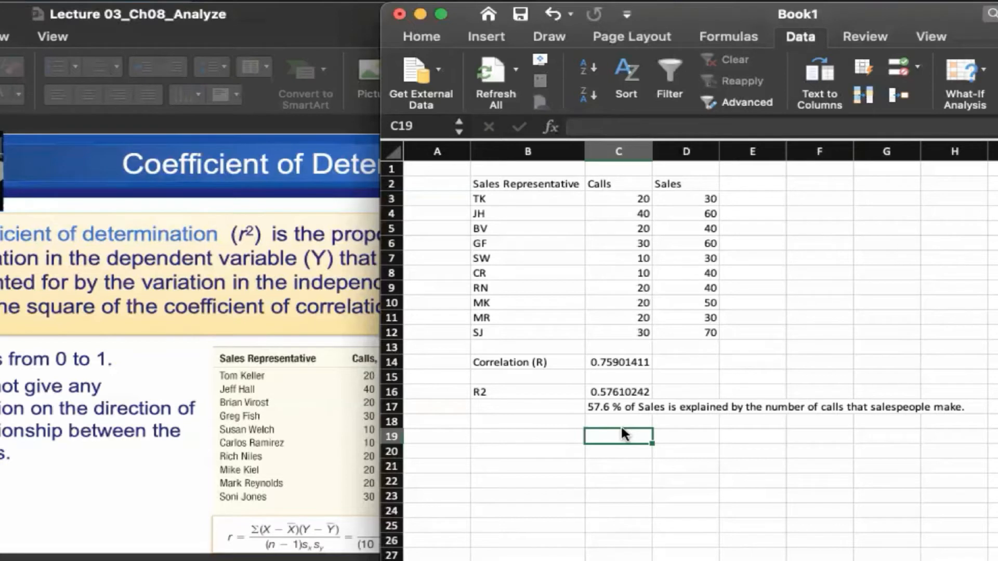
{"action": "left_click", "coordinate": [592, 410]}
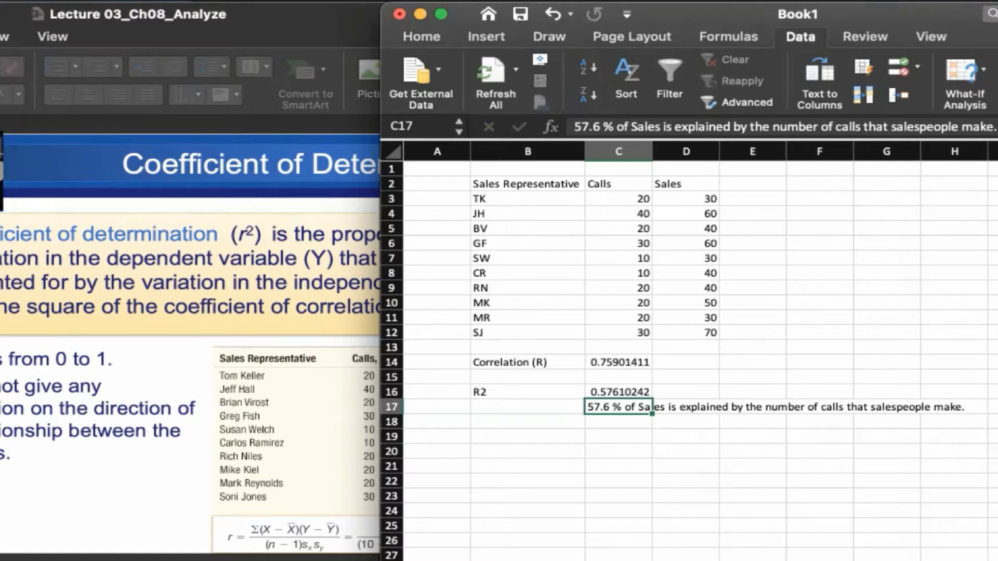
{"action": "left_click", "coordinate": [692, 510]}
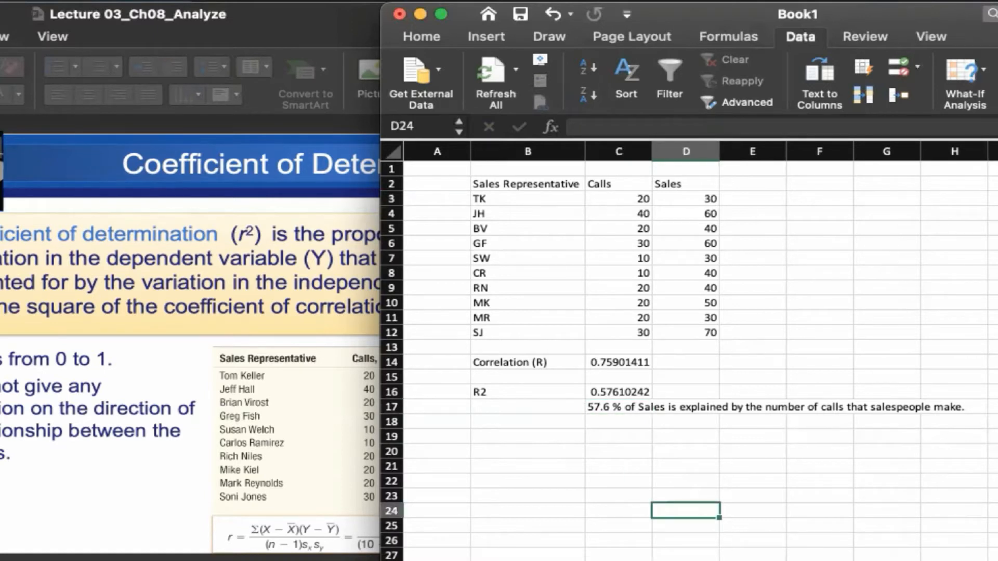
- Start a Regression from the Data Analysis tools and set the Y range to the Sales column, $D$2:$D$12
{"action": "left_click", "coordinate": [798, 37]}
{"action": "left_click", "coordinate": [797, 36]}
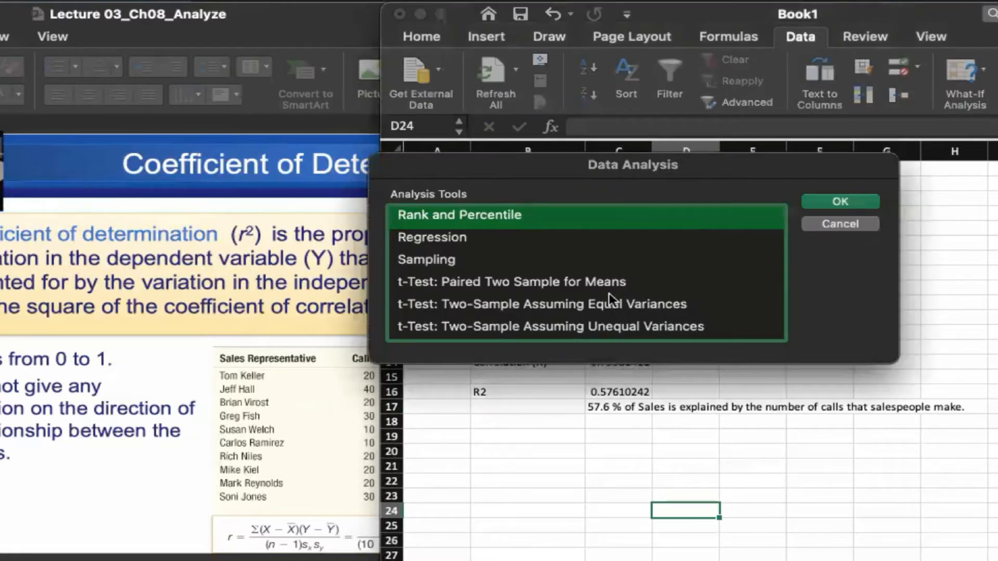
{"action": "left_click", "coordinate": [442, 238]}
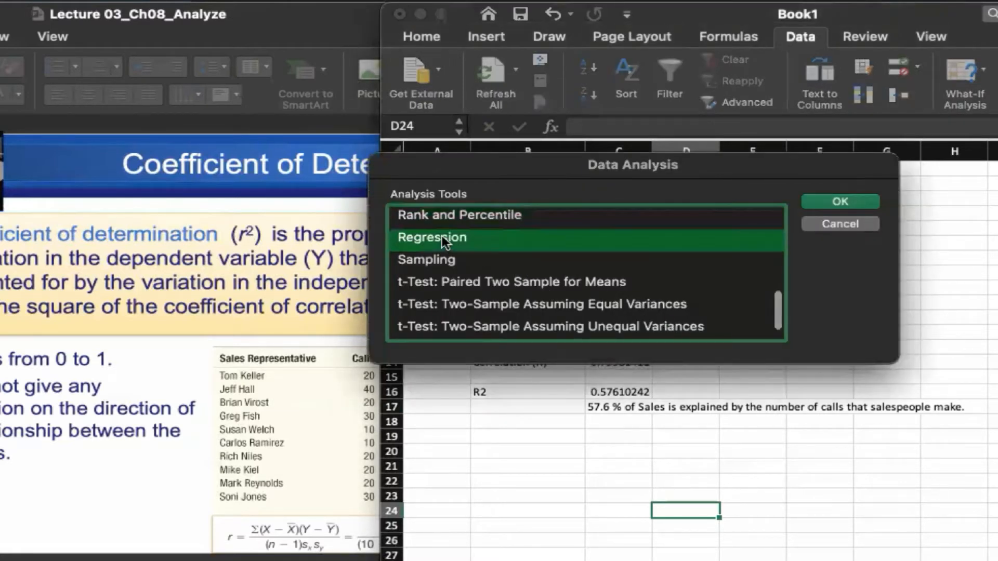
{"action": "left_click", "coordinate": [840, 203]}
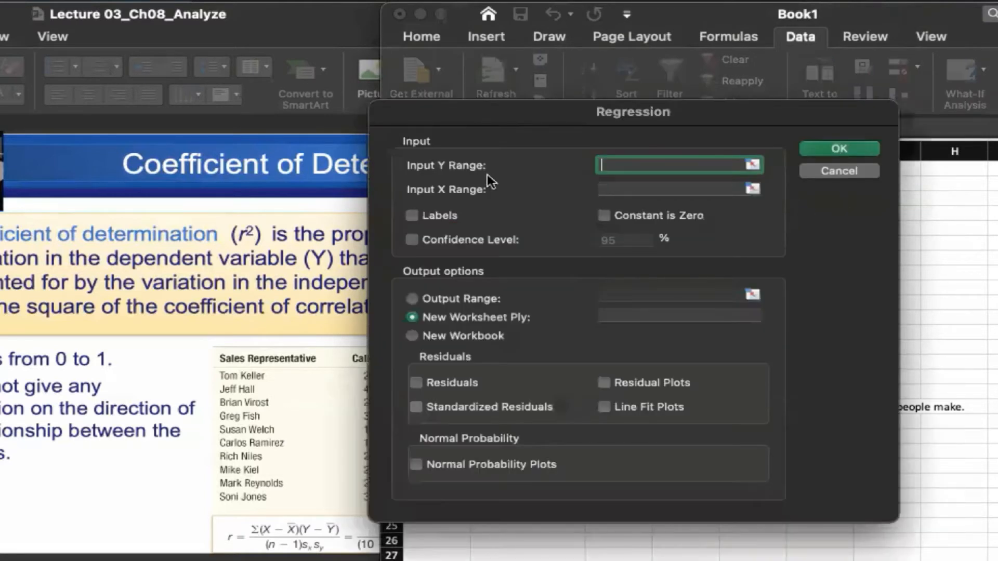
{"action": "left_click", "coordinate": [752, 165]}
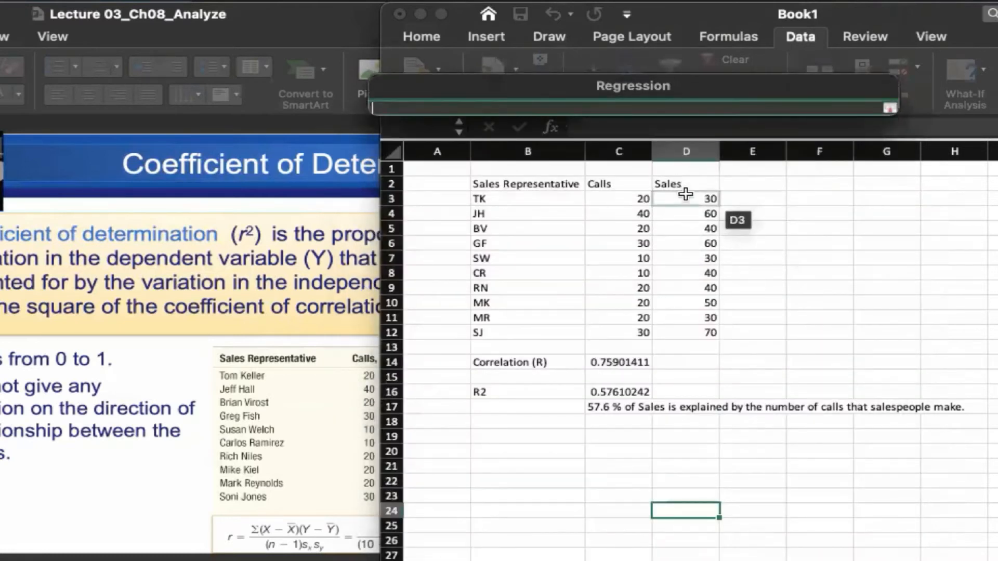
{"action": "left_click_drag", "start_coordinate": [681, 184], "coordinate": [697, 326]}
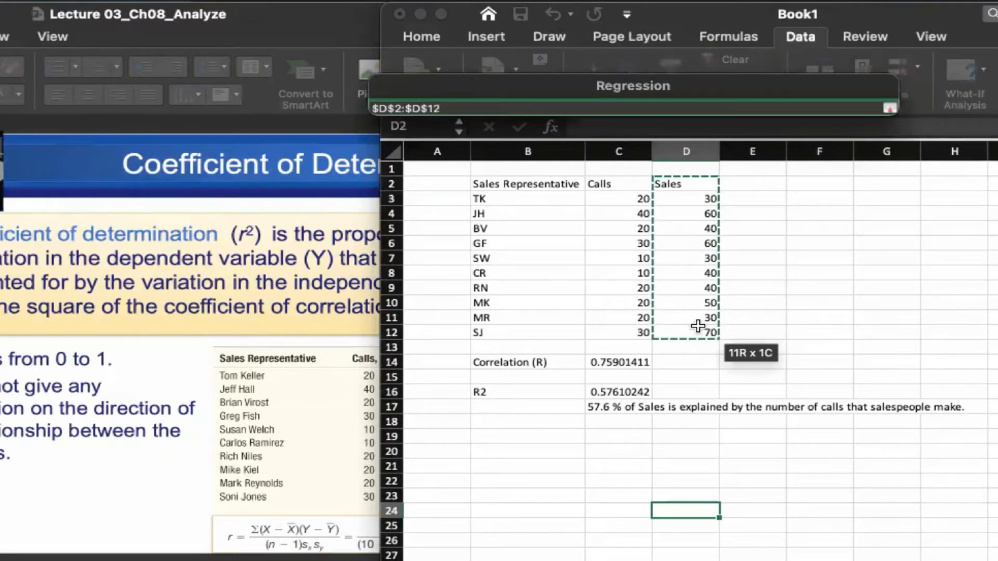
{"action": "key", "text": "Return"}
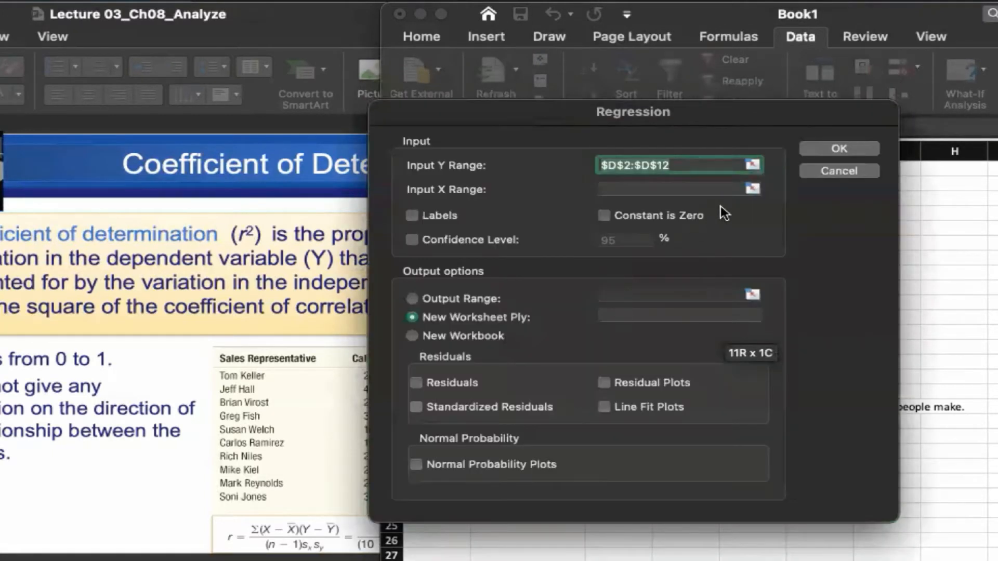
- Set the regression's X range to the Calls column $C$2:$C$12, enable Labels, and run it with output to a new worksheet
{"action": "left_click", "coordinate": [744, 189]}
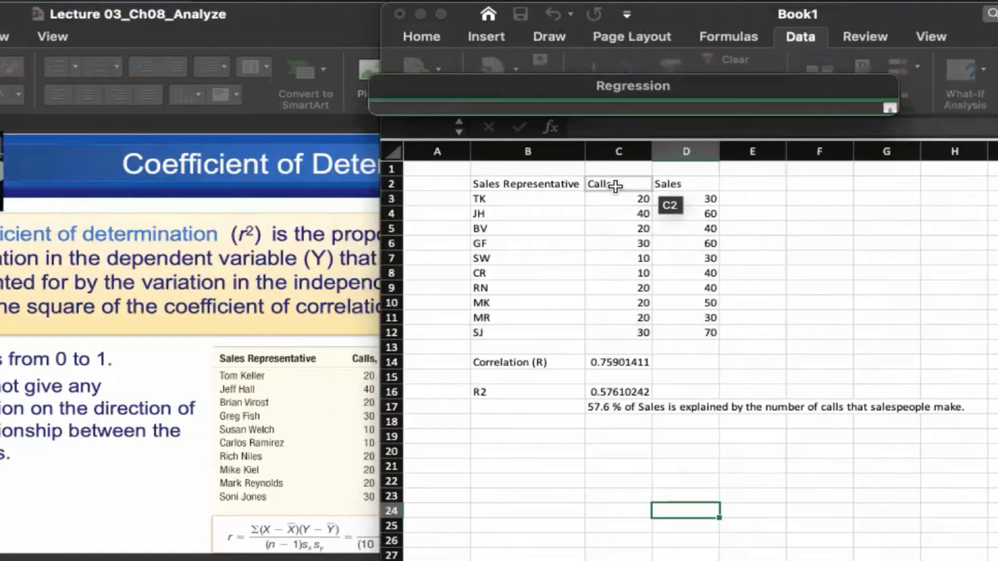
{"action": "left_click_drag", "start_coordinate": [608, 183], "coordinate": [615, 331]}
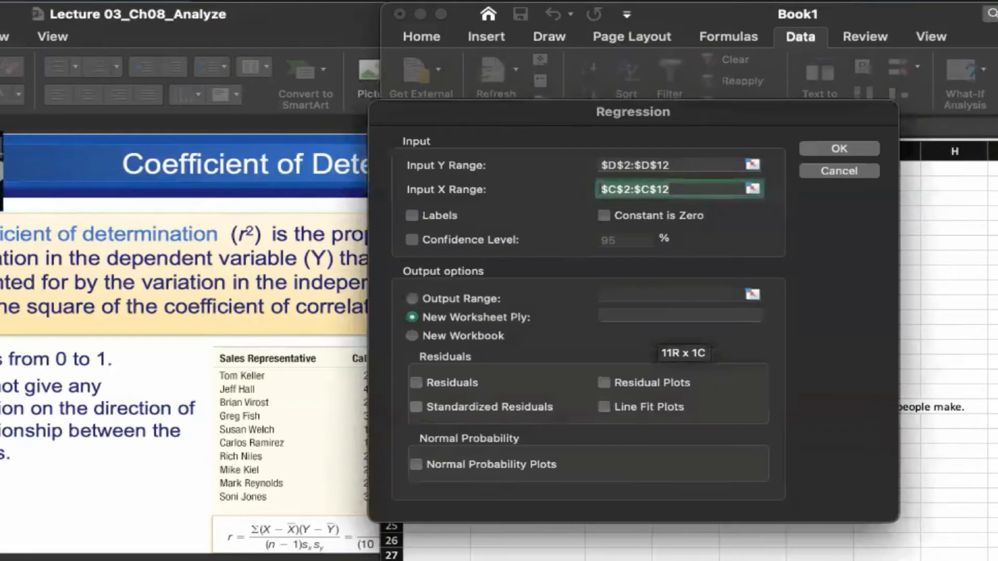
{"action": "left_click", "coordinate": [433, 214]}
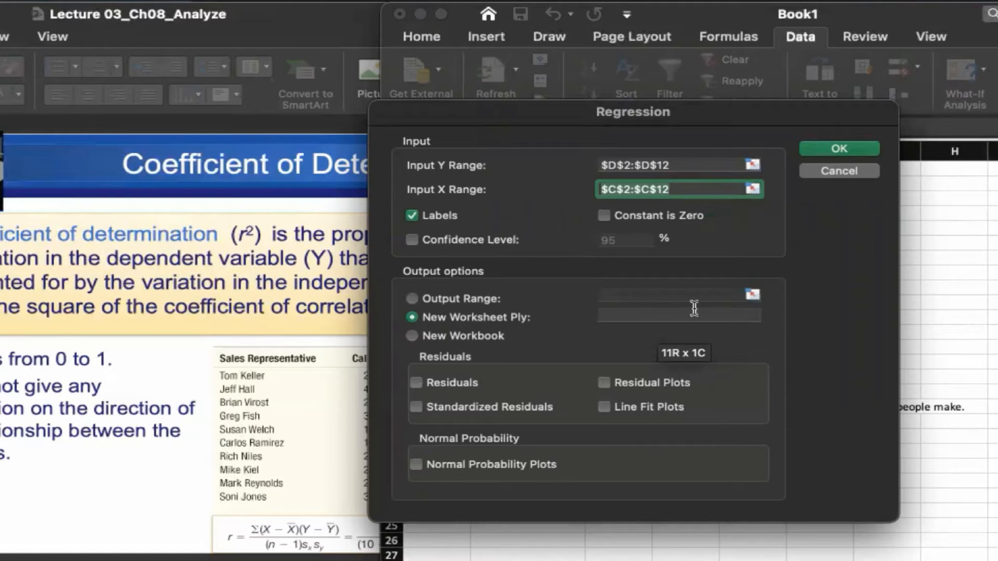
{"action": "left_click", "coordinate": [840, 149]}
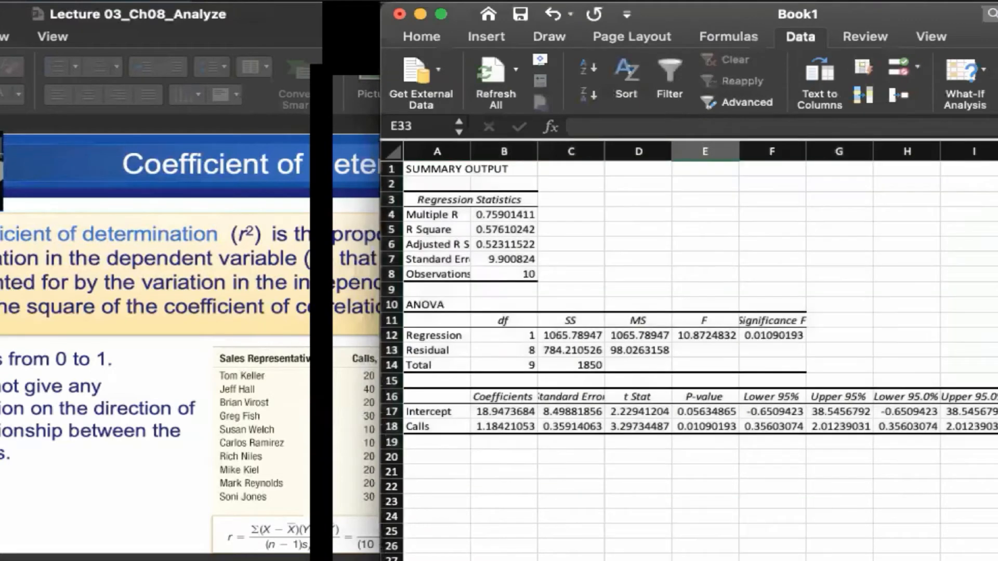
- Autofit columns F and B of the regression summary output to their contents
{"action": "double_click", "coordinate": [804, 156]}
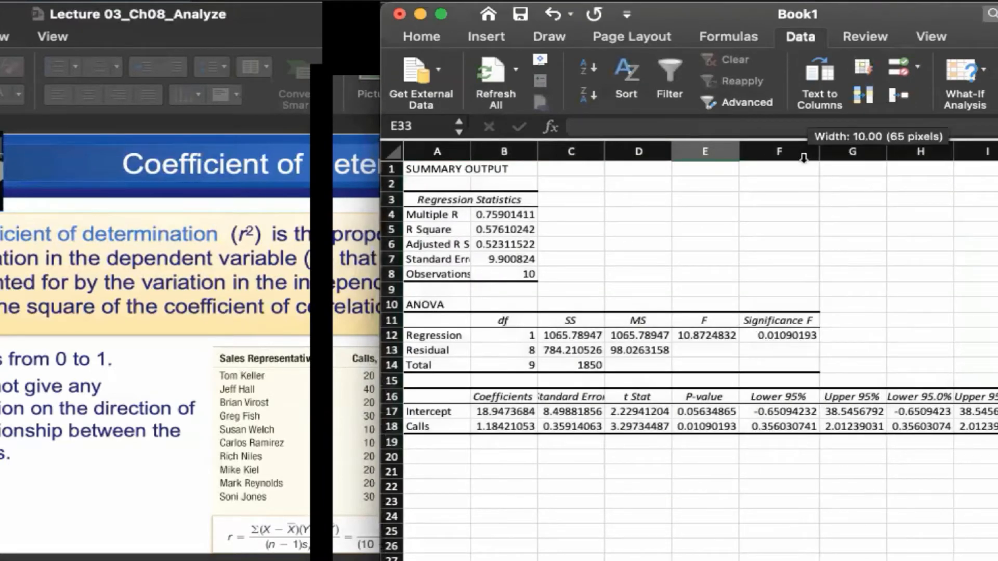
{"action": "double_click", "coordinate": [537, 156]}
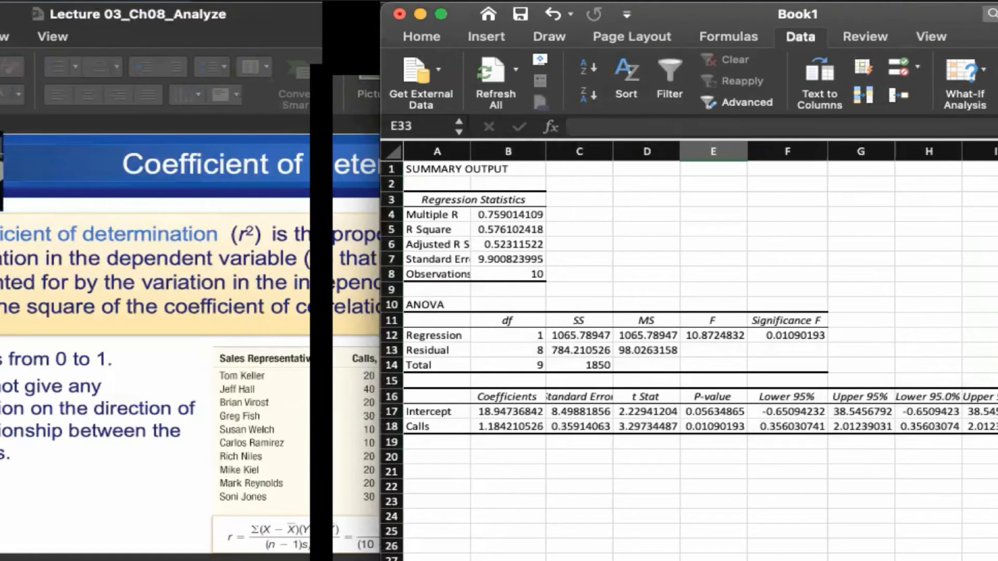
{"action": "left_click", "coordinate": [650, 528]}
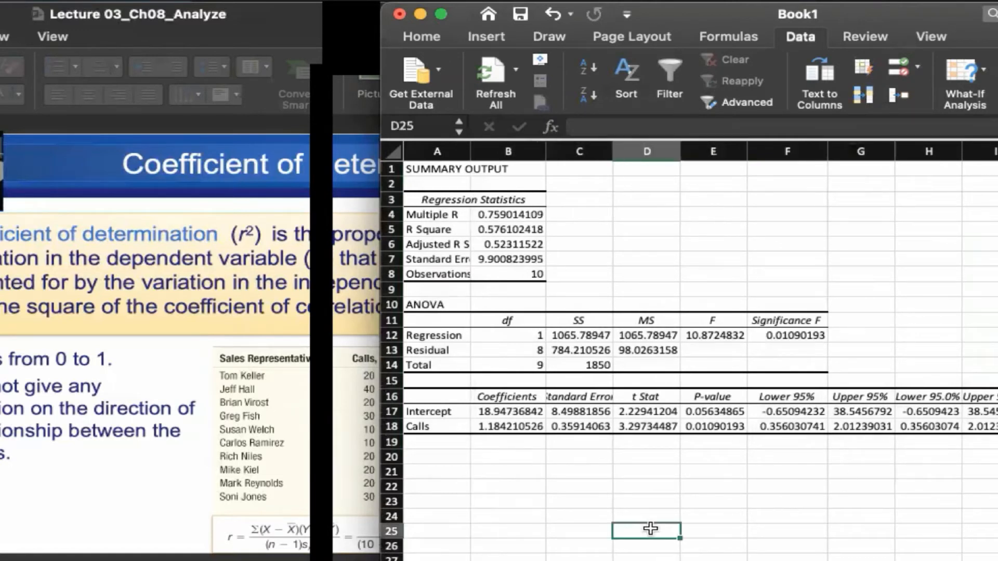
- Highlight the R Square (B5), Multiple R (B4) and Significance F (F12) values in yellow
{"action": "left_click", "coordinate": [499, 229]}
{"action": "left_click", "coordinate": [430, 36]}
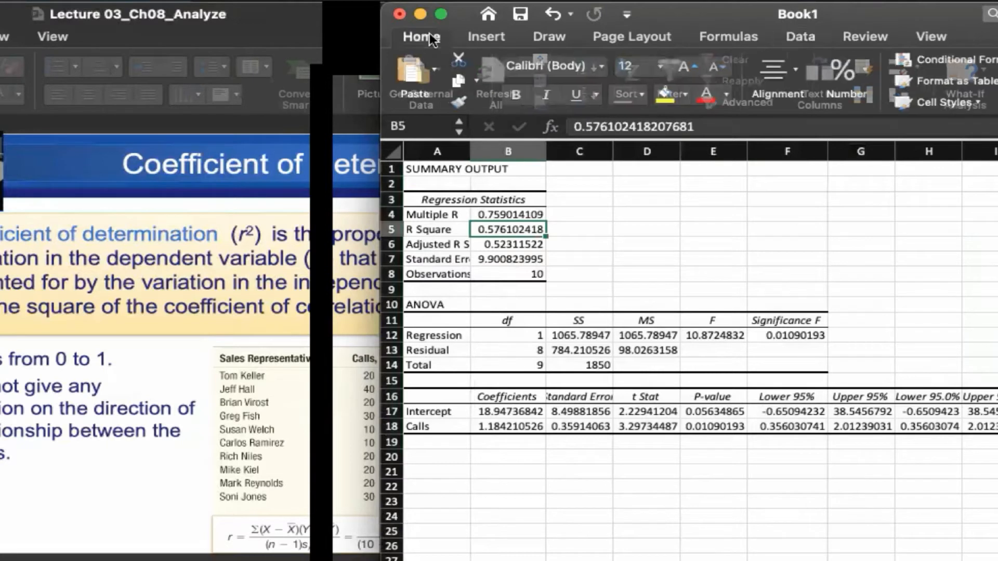
{"action": "left_click", "coordinate": [657, 96]}
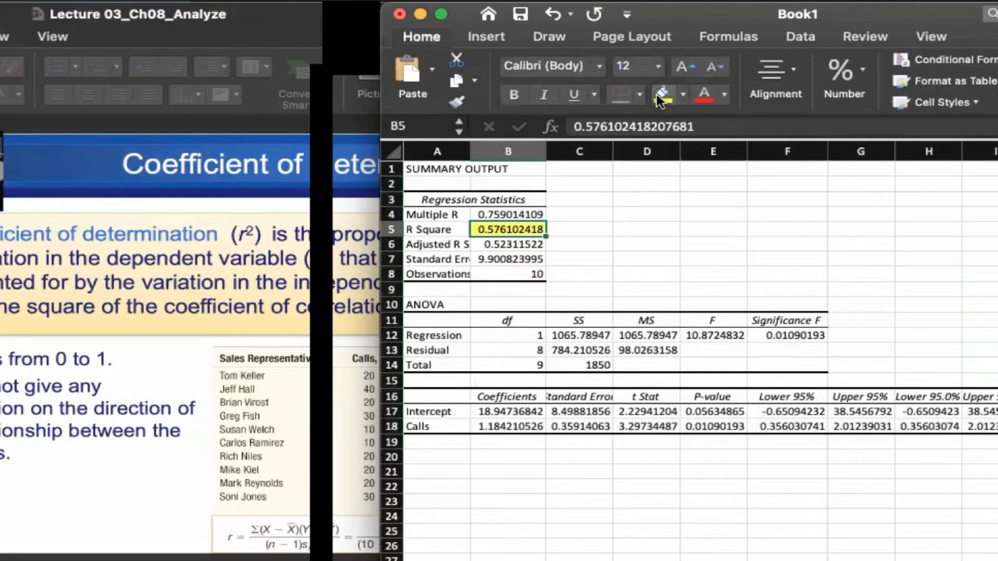
{"action": "left_click", "coordinate": [518, 214]}
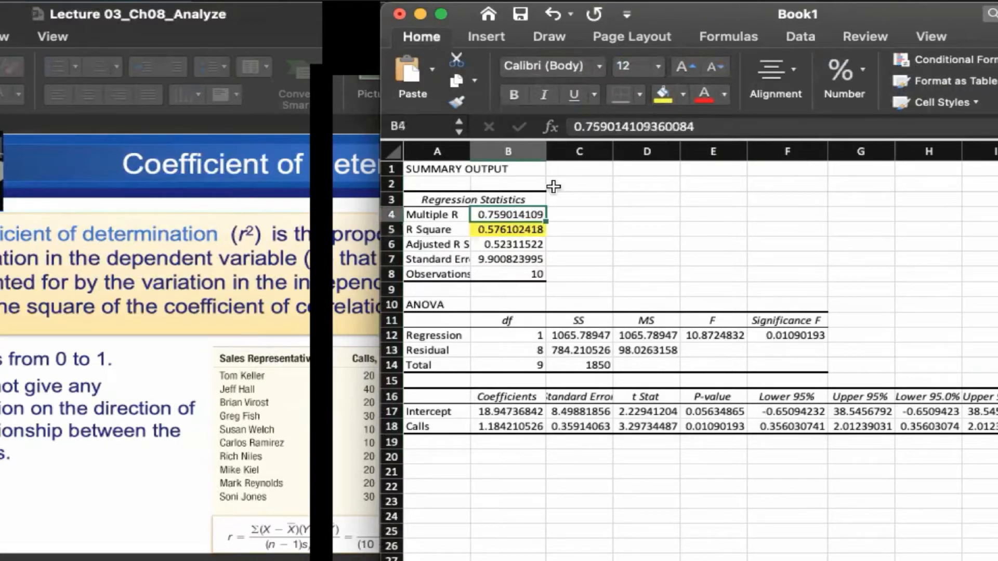
{"action": "left_click", "coordinate": [656, 97]}
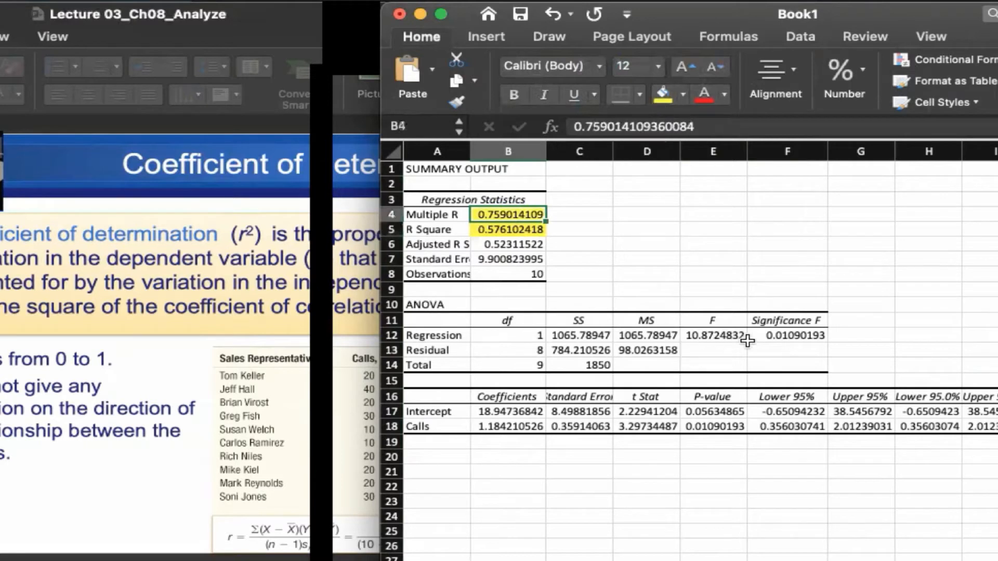
{"action": "left_click", "coordinate": [774, 335]}
{"action": "left_click", "coordinate": [662, 95]}
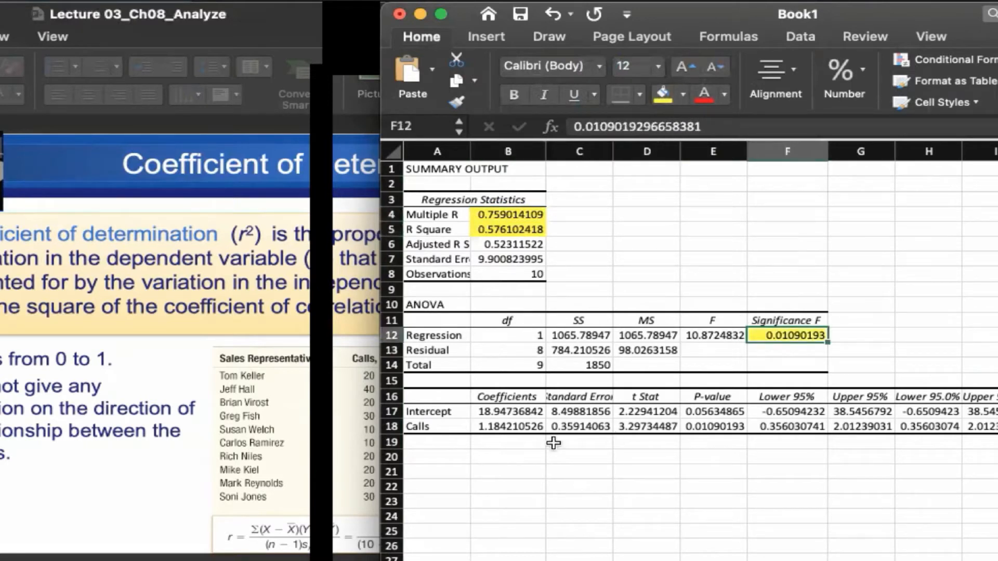
- Fill the P-values in E17:E18 and the coefficients in B17:B18 with yellow
{"action": "left_click_drag", "start_coordinate": [710, 413], "coordinate": [709, 423]}
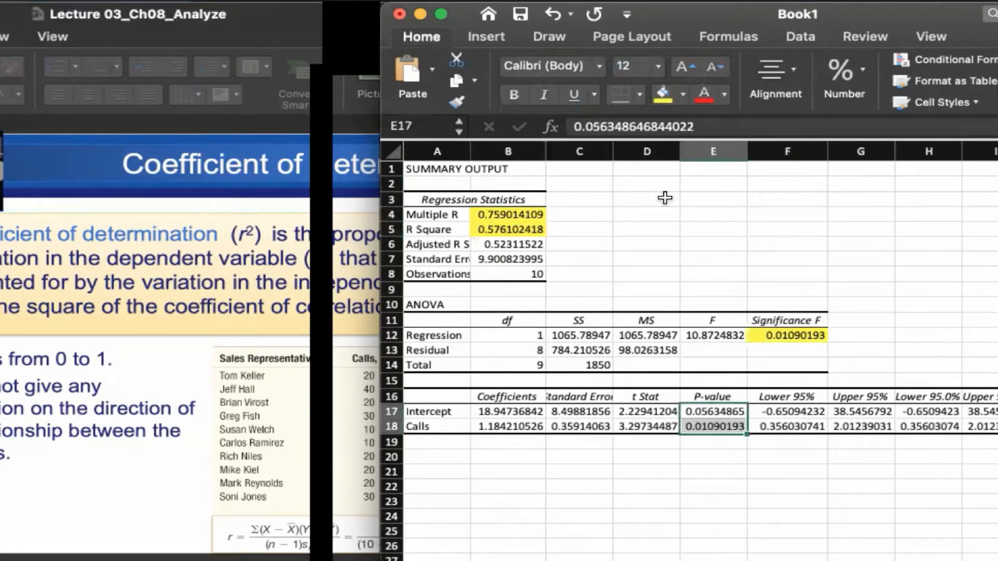
{"action": "left_click", "coordinate": [656, 95]}
{"action": "left_click_drag", "start_coordinate": [491, 410], "coordinate": [491, 426]}
{"action": "left_click", "coordinate": [658, 95]}
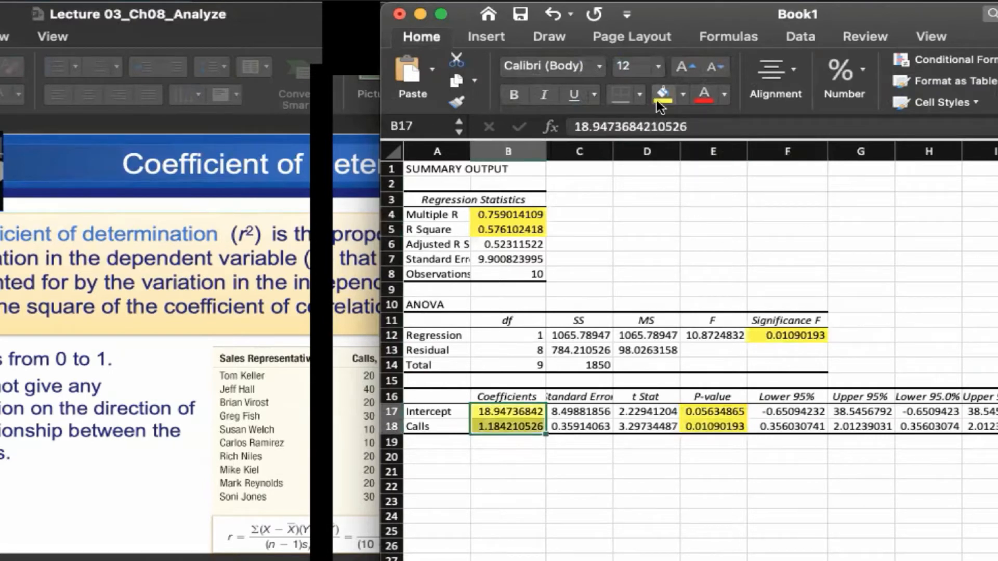
- Enter the label "R square" in A22 and the value .576 beside it in B22
{"action": "left_click", "coordinate": [458, 482]}
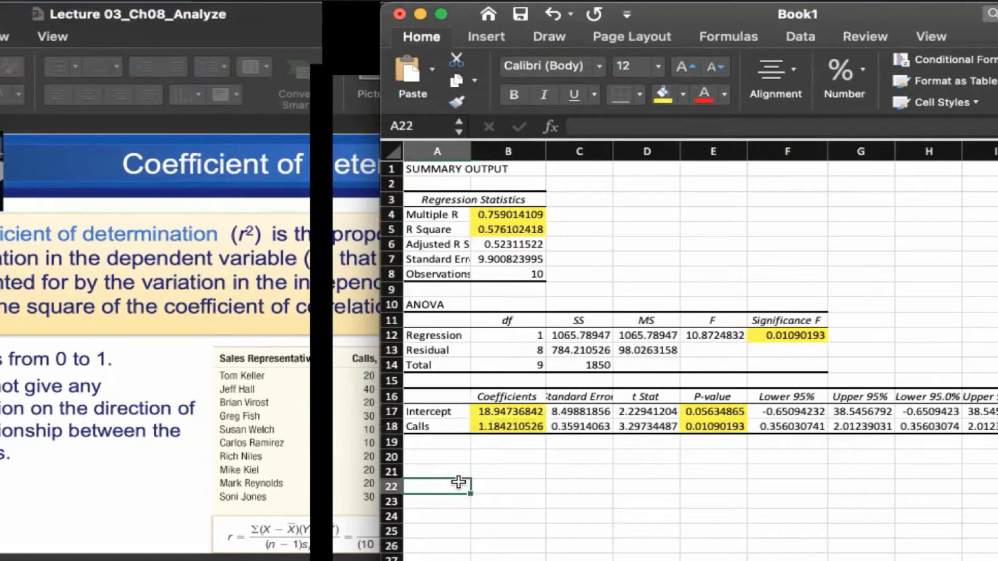
{"action": "type", "text": "R square"}
{"action": "key", "text": "Return"}
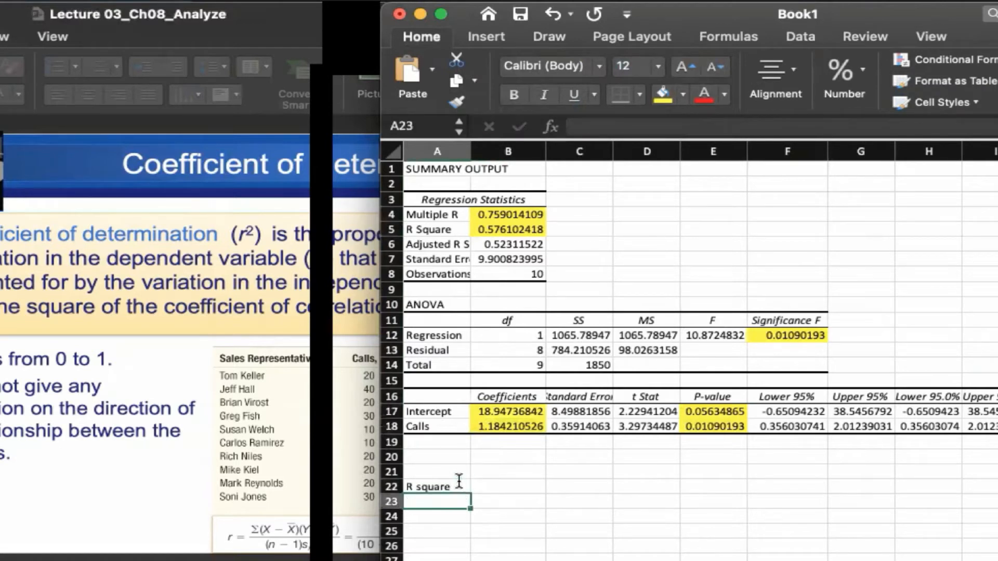
{"action": "key", "text": "Up"}
{"action": "key", "text": "Right"}
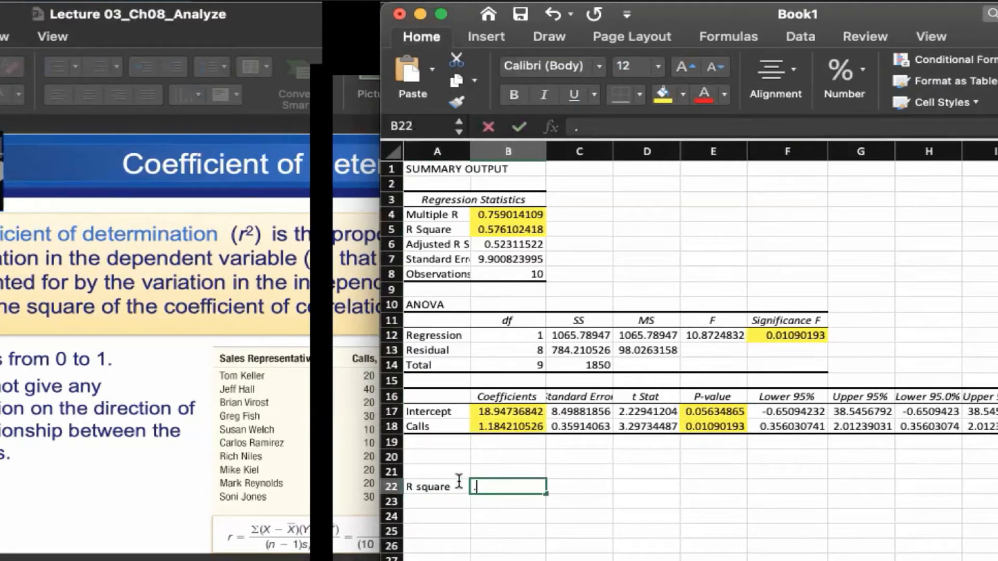
{"action": "type", "text": ".576"}
{"action": "key", "text": "Return"}
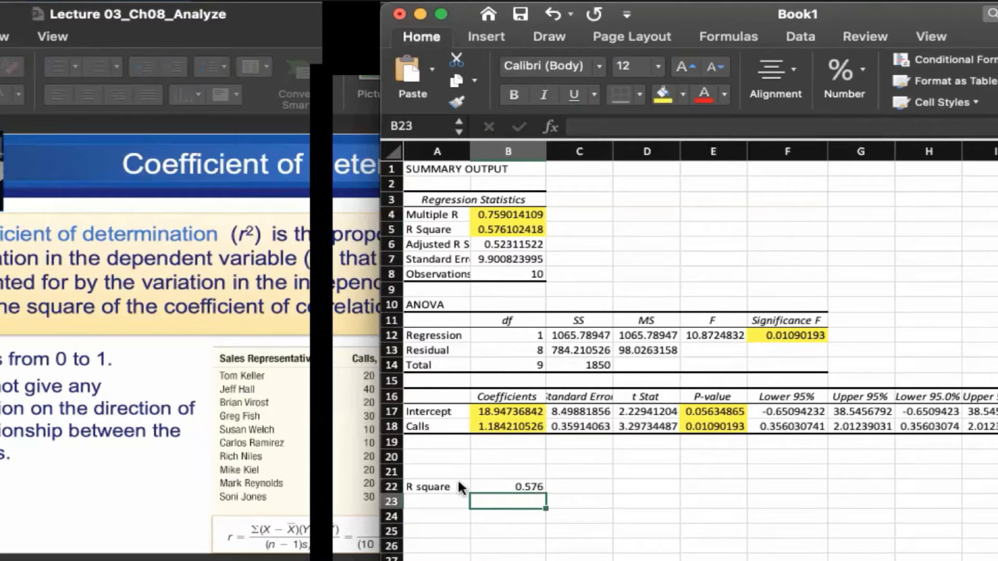
- Enter the label "Regression Line" in A24
{"action": "key", "text": "Down"}
{"action": "key", "text": "Left"}
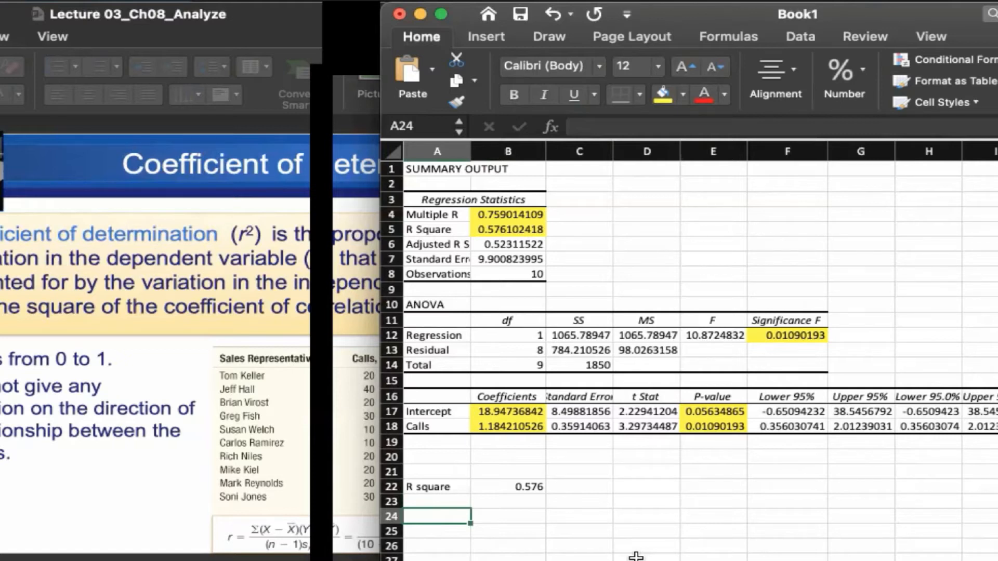
{"action": "type", "text": "RegressionL"}
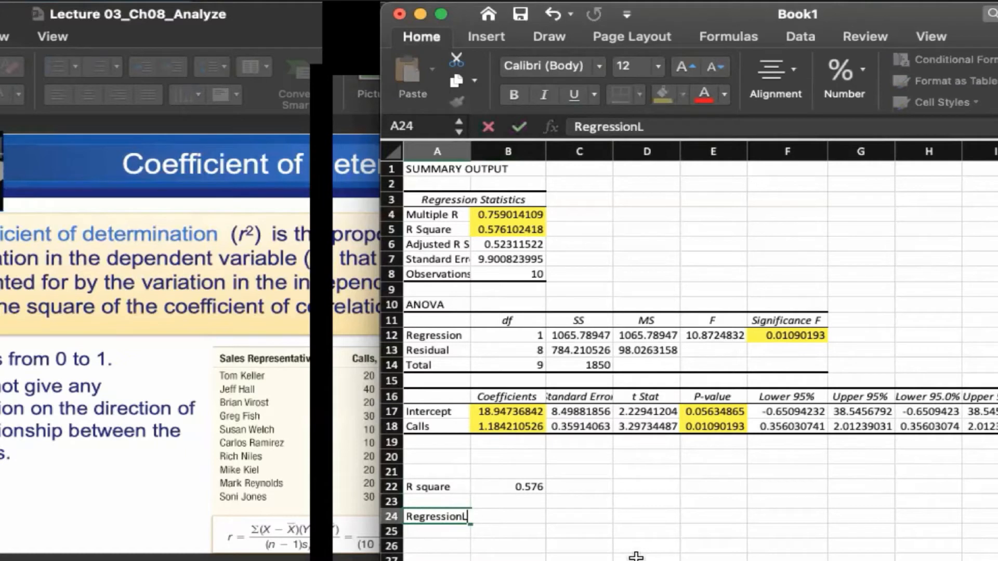
{"action": "key", "text": "BackSpace"}
{"action": "type", "text": "Line"}
{"action": "key", "text": "Return"}
- Write the regression equation "Sales = 18.947 + 1.184 * Calls" in B25 and select the Calls coefficient in B18
{"action": "key", "text": "Tab"}
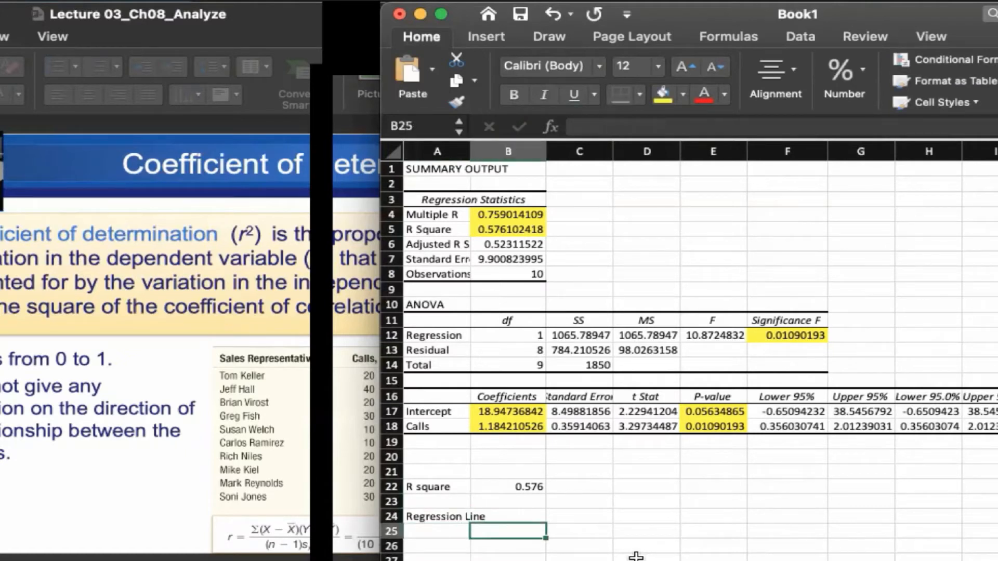
{"action": "type", "text": "Sales = "}
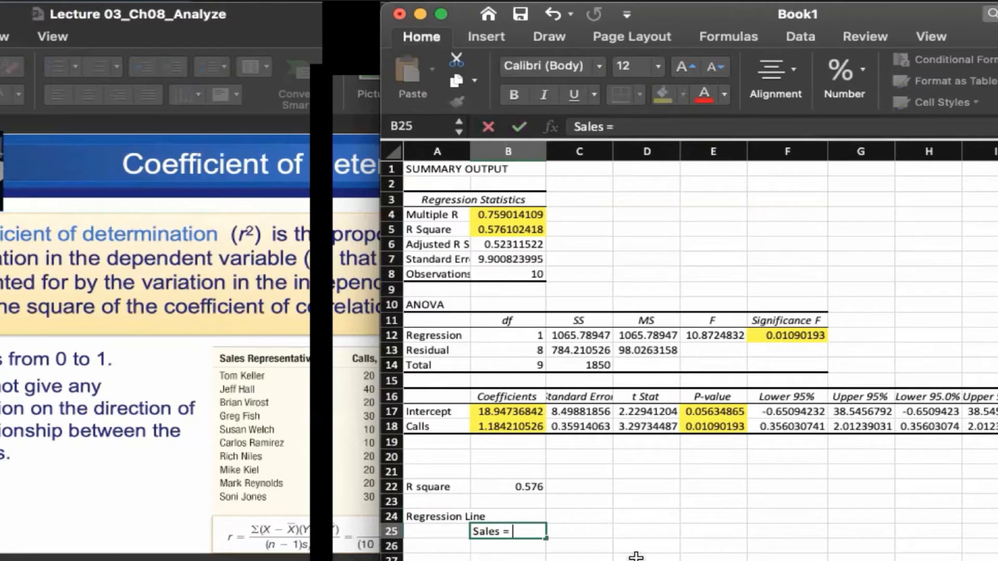
{"action": "type", "text": "18.947 "}
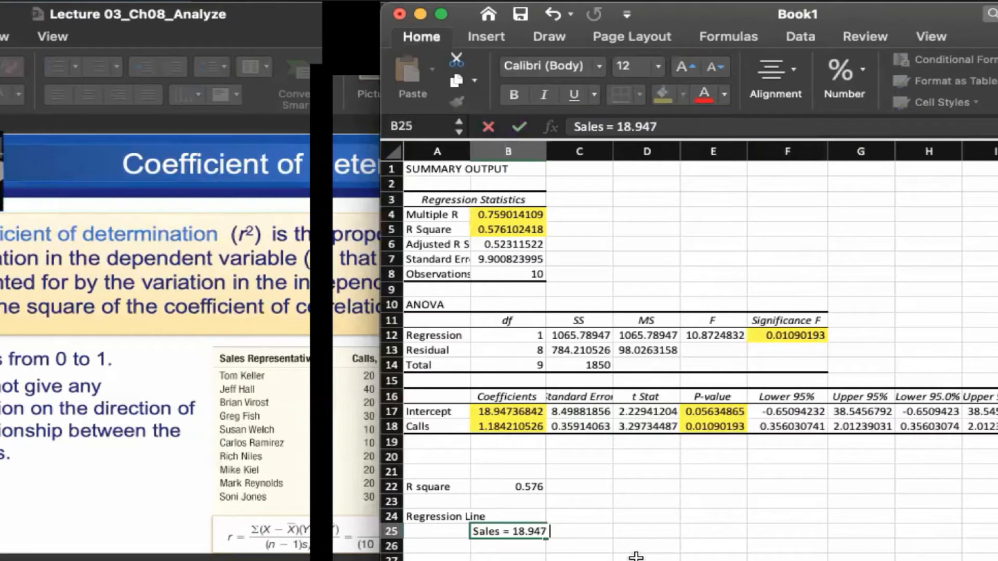
{"action": "type", "text": "+ 1.184 "}
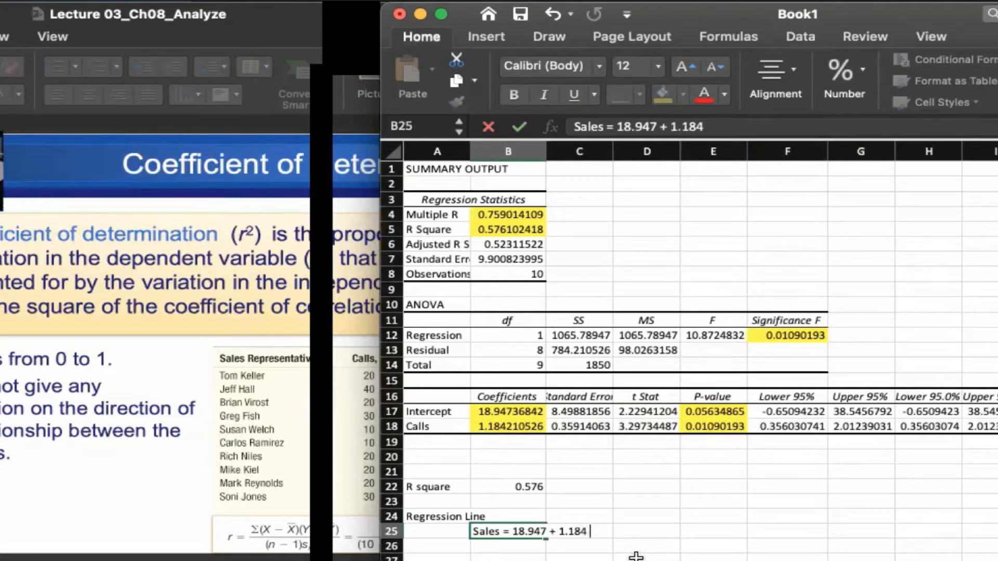
{"action": "type", "text": "* Calls"}
{"action": "key", "text": "Return"}
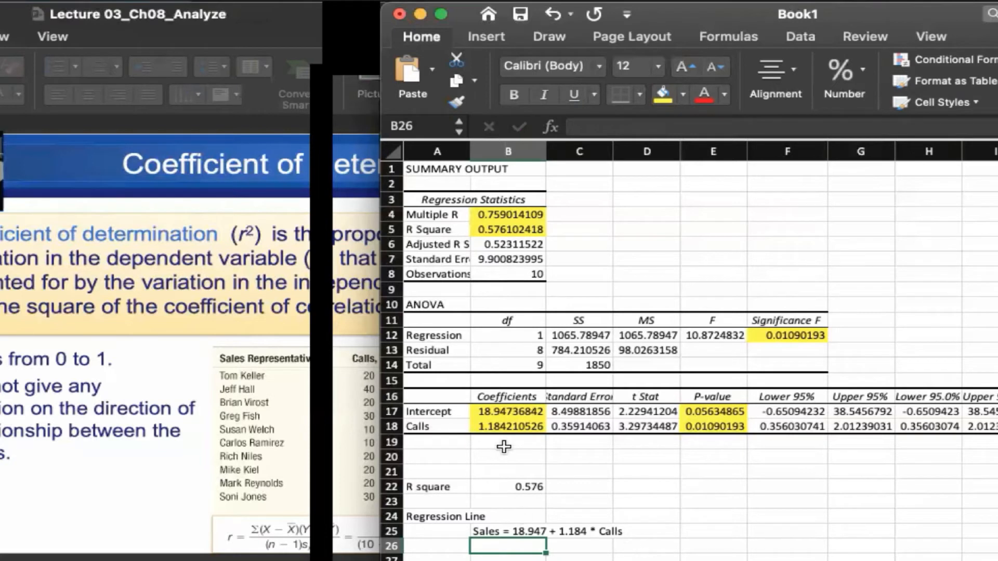
{"action": "left_click", "coordinate": [506, 424]}
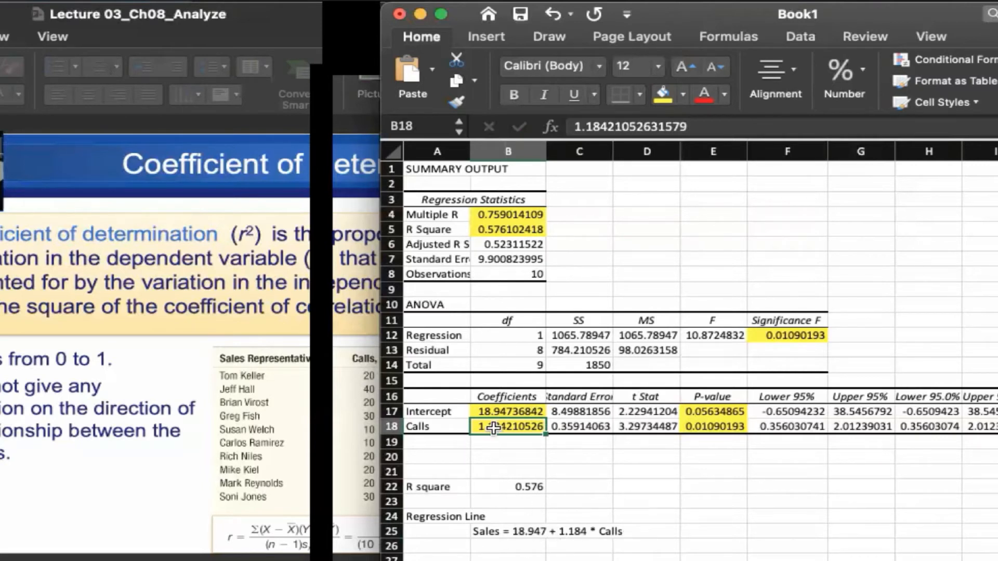
- Enter the question "When making 30 calls, how much sales?" in B27
{"action": "left_click", "coordinate": [499, 554]}
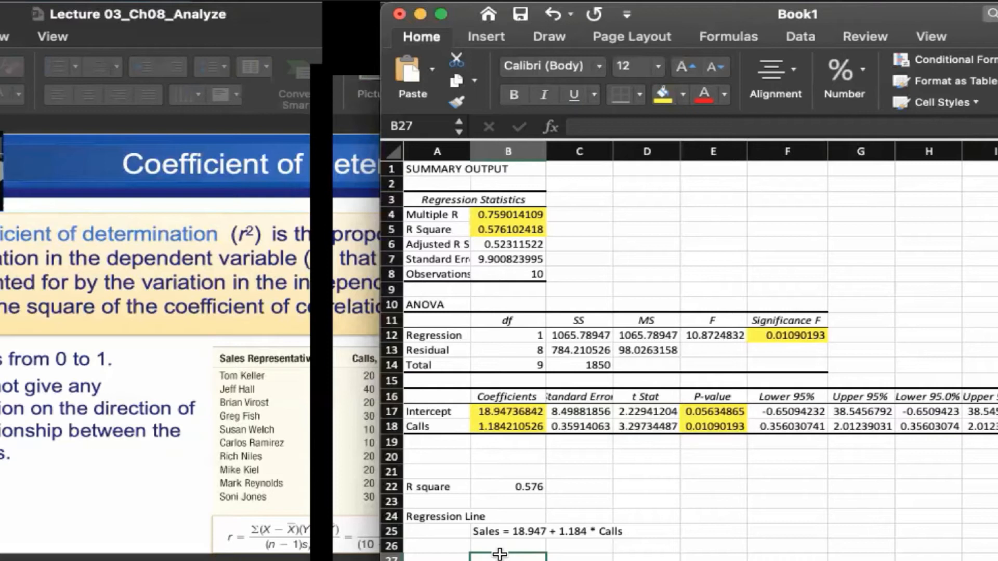
{"action": "type", "text": "When making 3"}
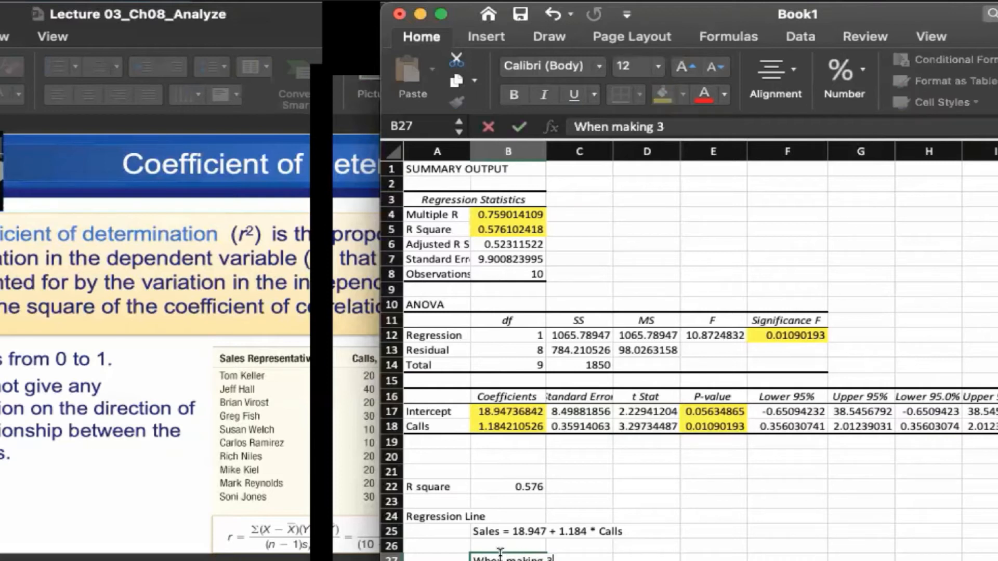
{"action": "type", "text": "0 calls, m"}
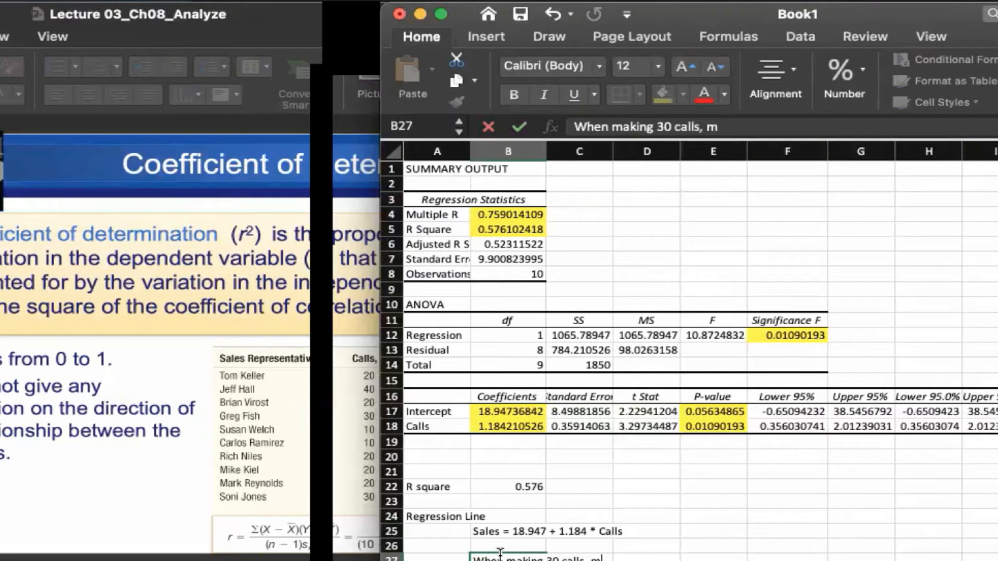
{"action": "key", "text": "BackSpace"}
{"action": "type", "text": "how much sae"}
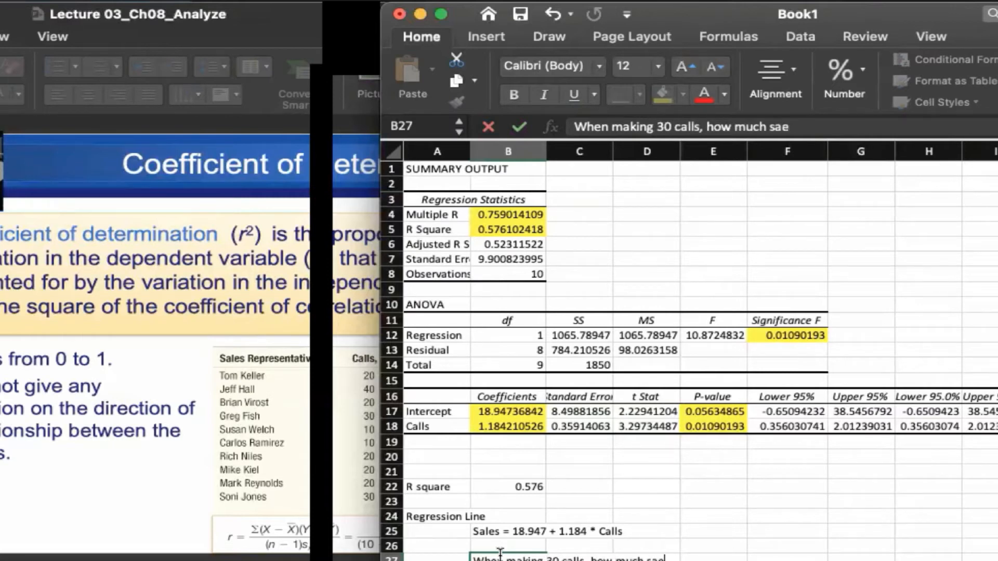
{"action": "key", "text": "BackSpace"}
{"action": "type", "text": "les?"}
{"action": "key", "text": "Return"}
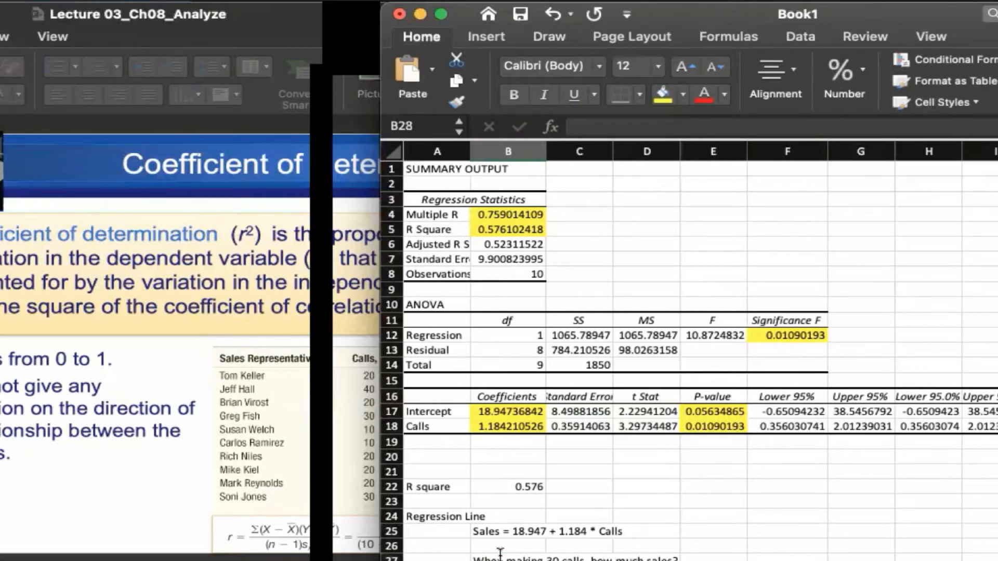
- Calculate the predicted sales for 30 calls in C28 with the formula =18.947+1.184*30
{"action": "key", "text": "Right"}
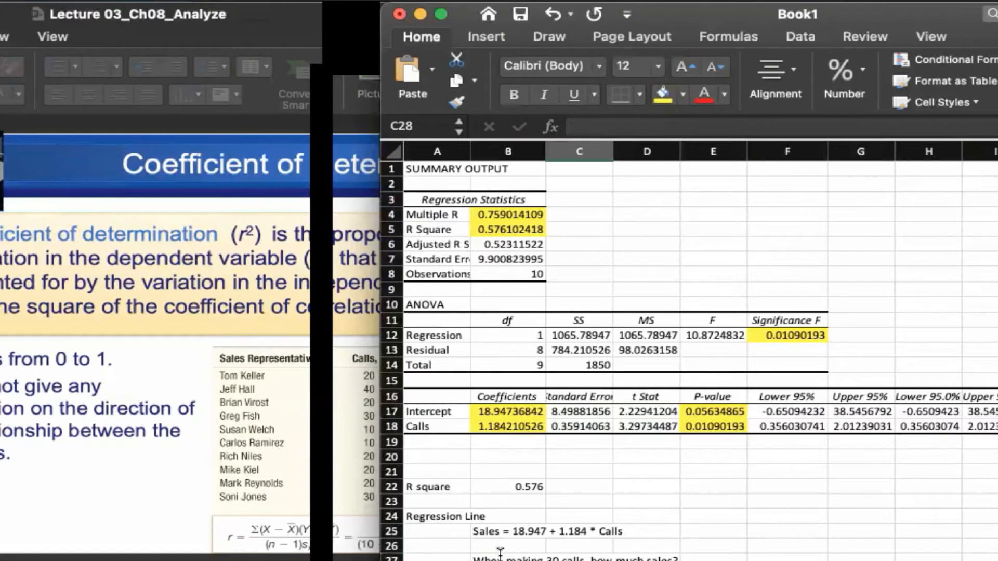
{"action": "type", "text": "="}
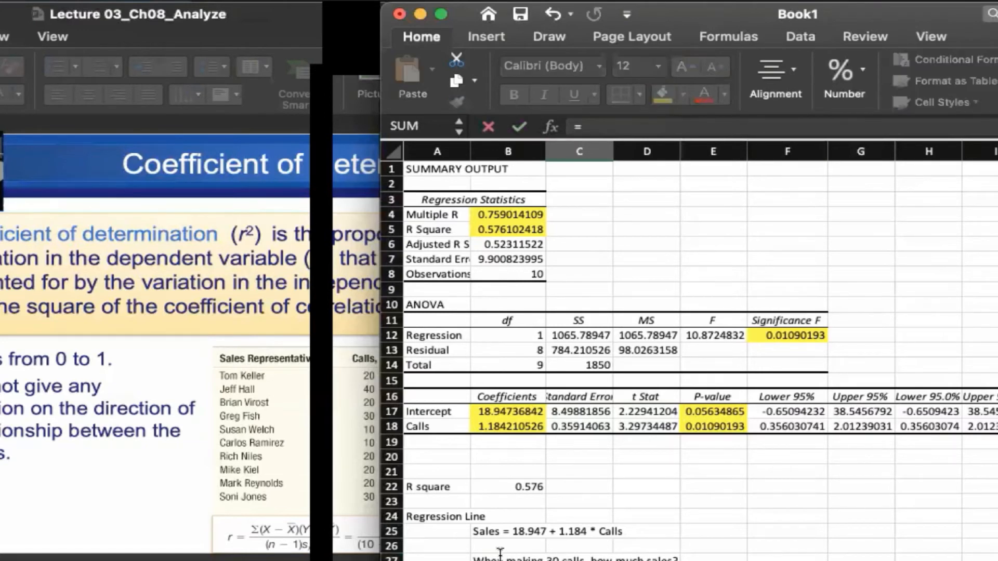
{"action": "type", "text": "18.947+1.18"}
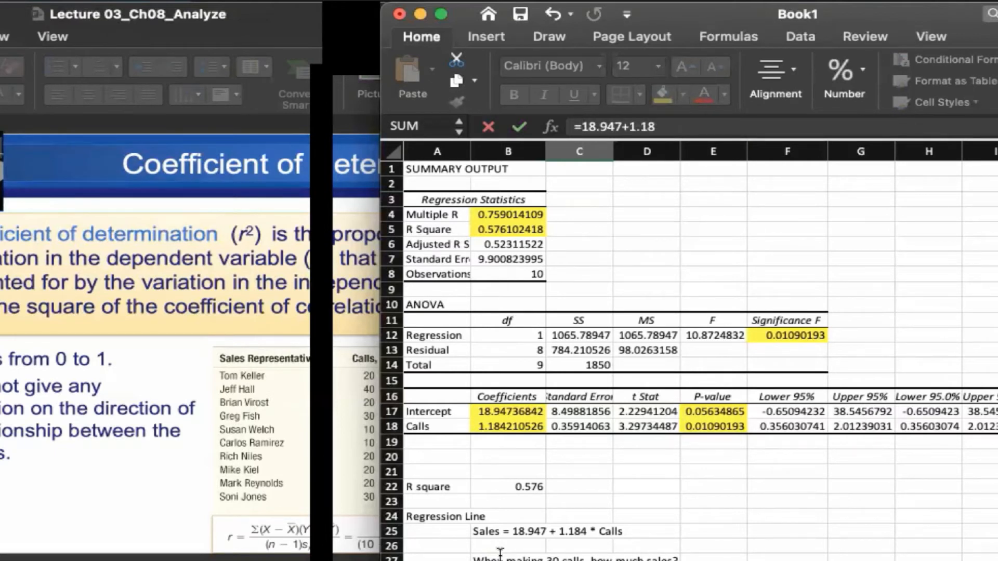
{"action": "type", "text": "4*30"}
{"action": "key", "text": "Return"}
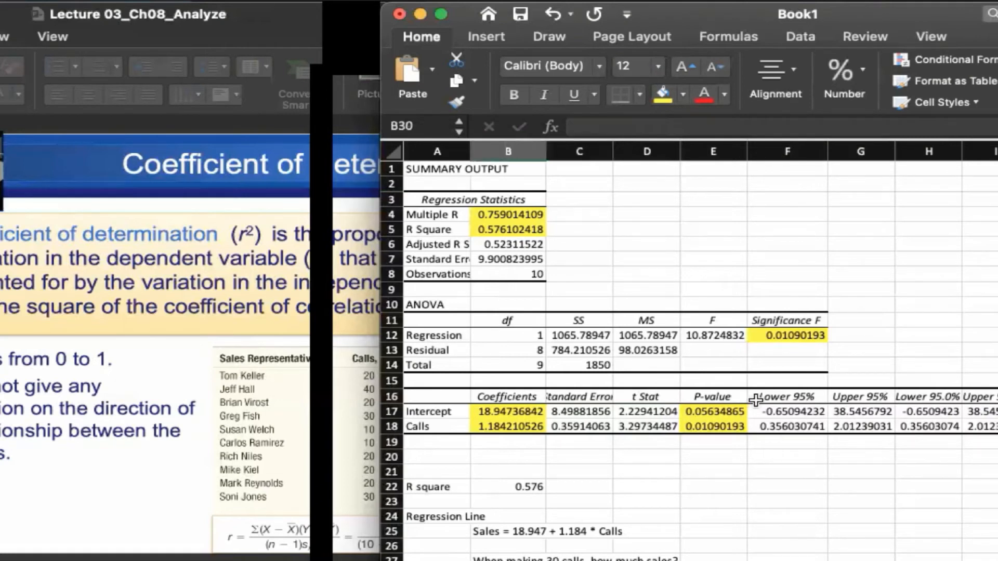
- Review the P-values in E16:E18, the coefficients in B16:B18 and the prediction formula in C28
{"action": "left_click_drag", "start_coordinate": [713, 397], "coordinate": [715, 427]}
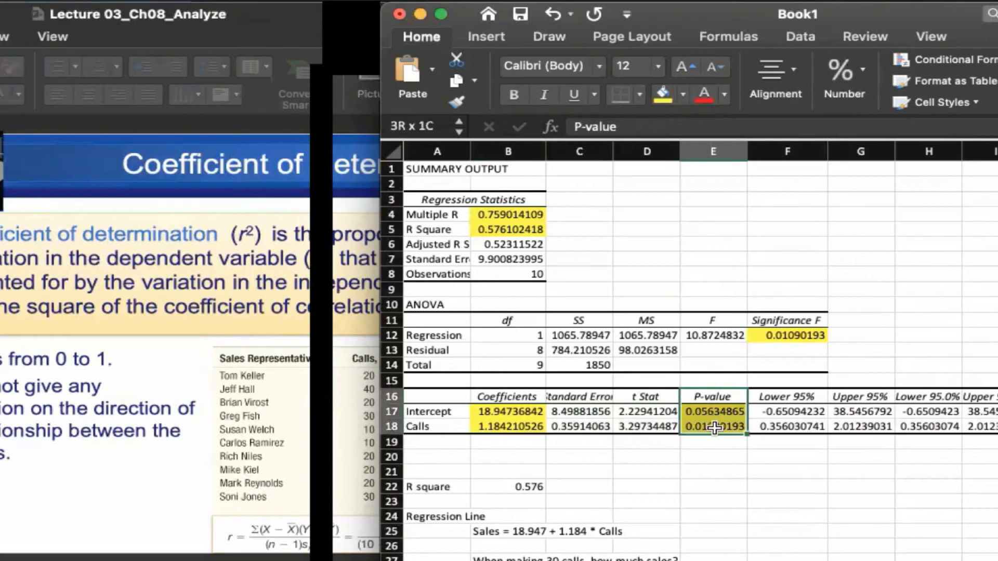
{"action": "left_click", "coordinate": [758, 556]}
{"action": "left_click", "coordinate": [579, 560]}
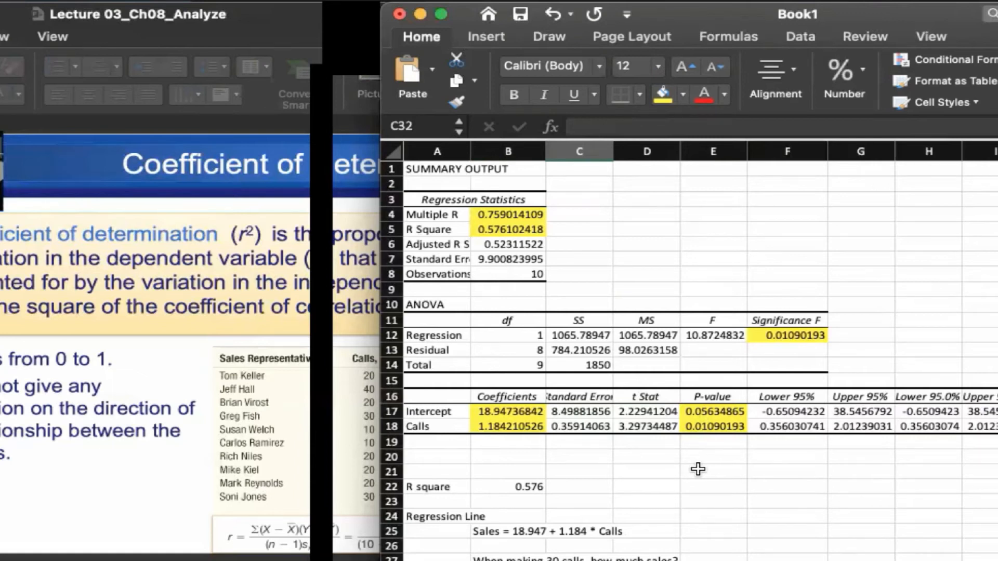
{"action": "left_click_drag", "start_coordinate": [497, 405], "coordinate": [498, 426]}
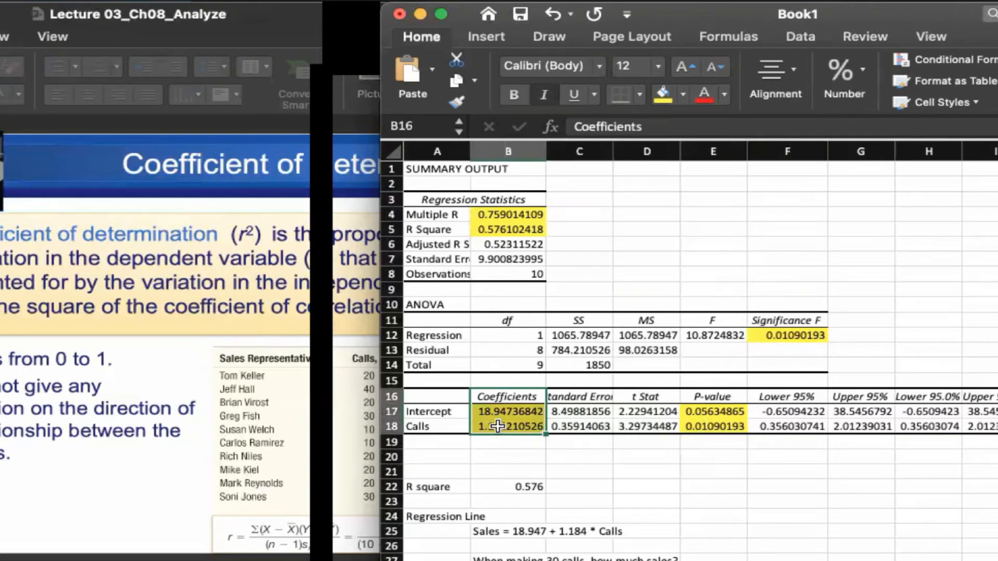
{"action": "left_click", "coordinate": [694, 473]}
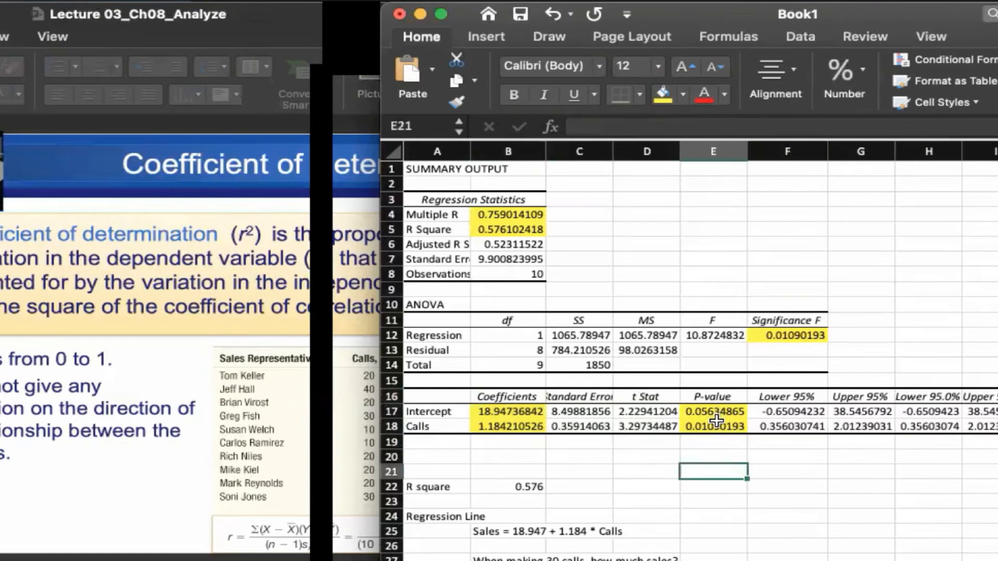
{"action": "left_click", "coordinate": [717, 428]}
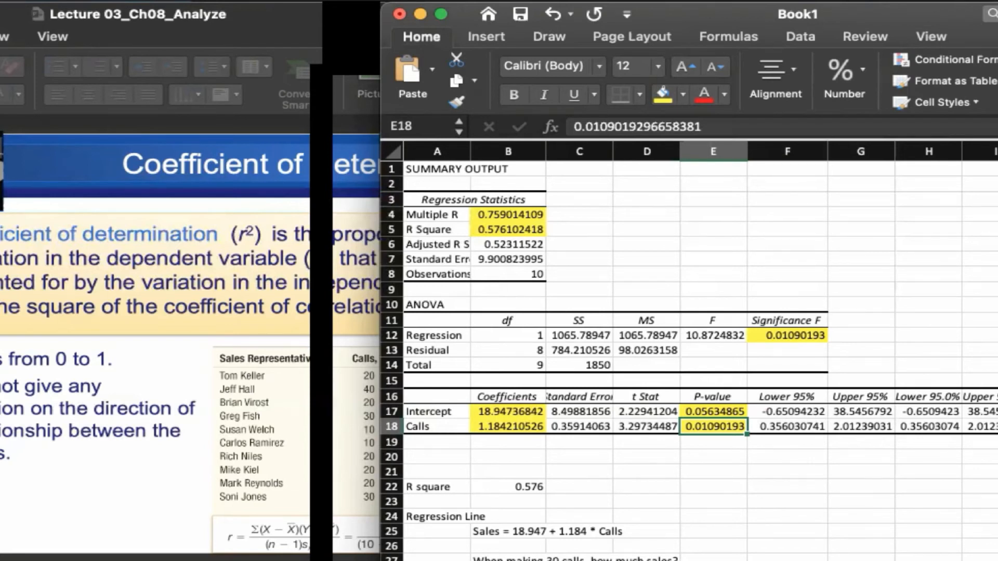
{"action": "left_click", "coordinate": [574, 560]}
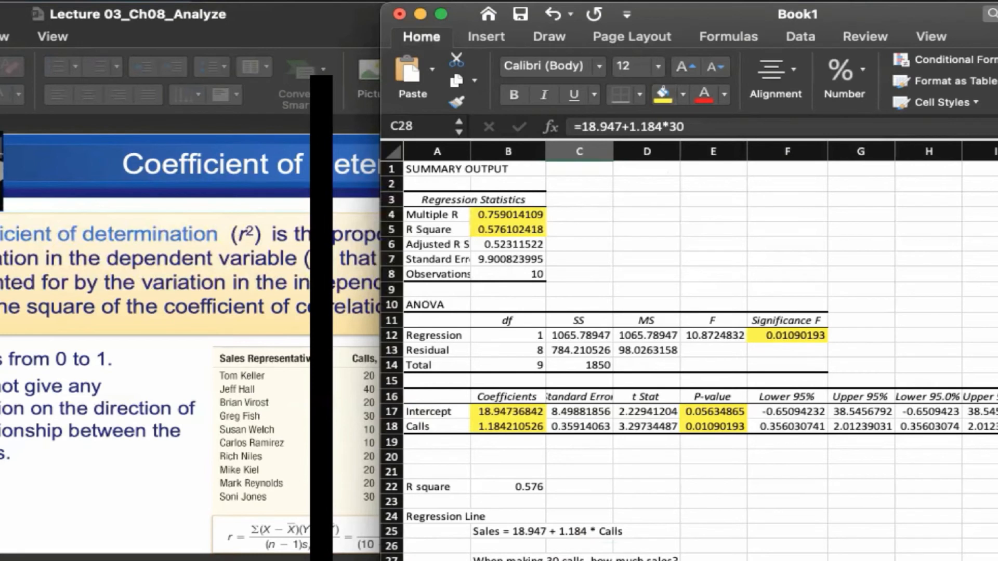
- Enter .15 in E20 below the P-values as a comparison value
{"action": "left_click", "coordinate": [711, 426]}
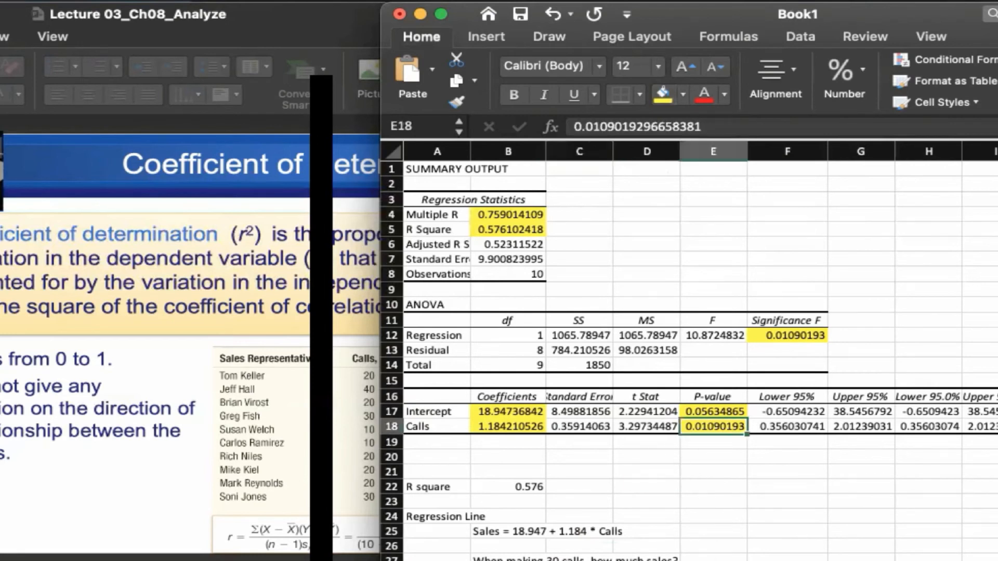
{"action": "key", "text": "Down"}
{"action": "key", "text": "Down"}
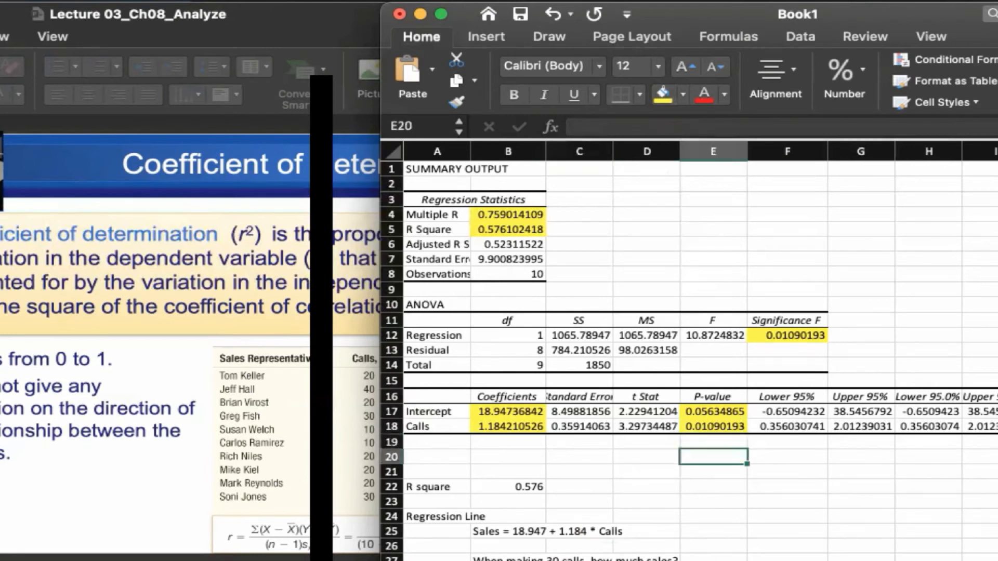
{"action": "type", "text": ".15"}
{"action": "key", "text": "Return"}
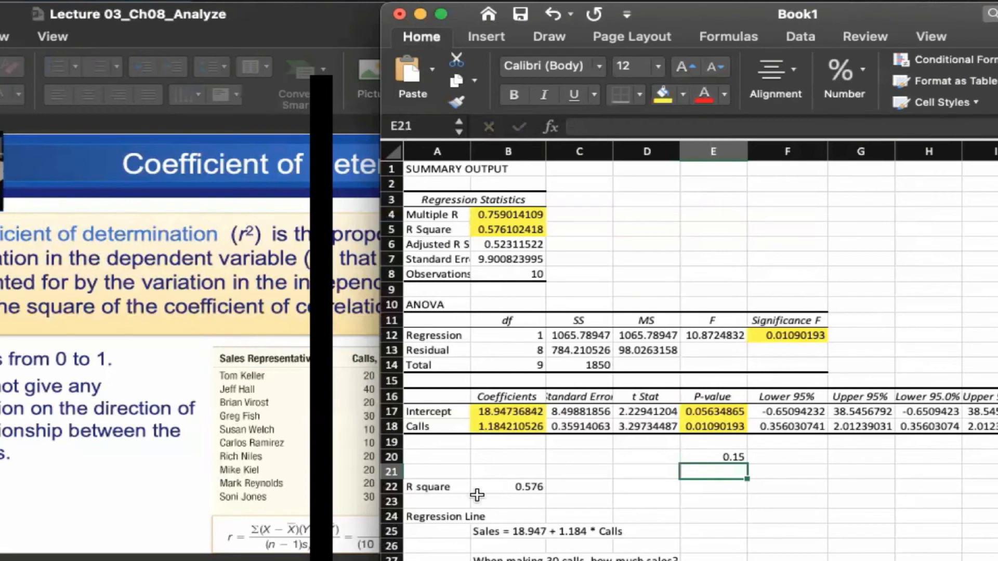
- Check the Calls coefficient in B18 and R Square in B5, and clear the comparison value from E20
{"action": "left_click", "coordinate": [494, 427]}
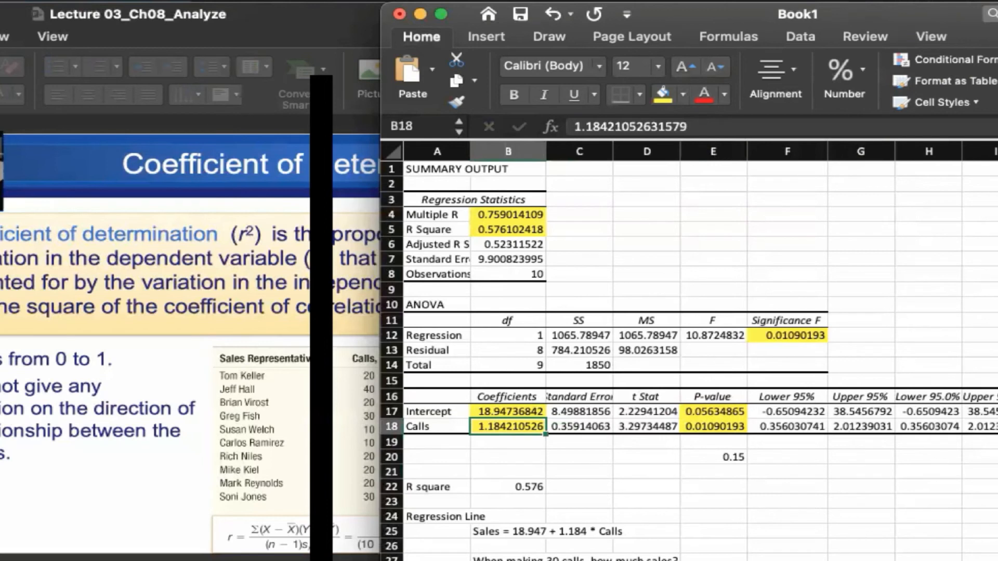
{"action": "left_click", "coordinate": [497, 225]}
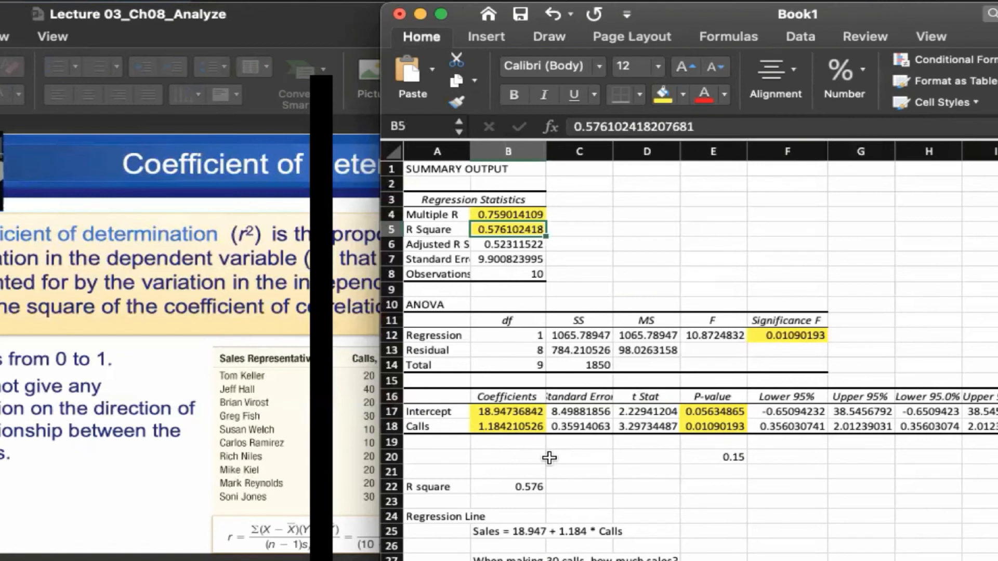
{"action": "left_click", "coordinate": [727, 456]}
{"action": "key", "text": "Delete"}
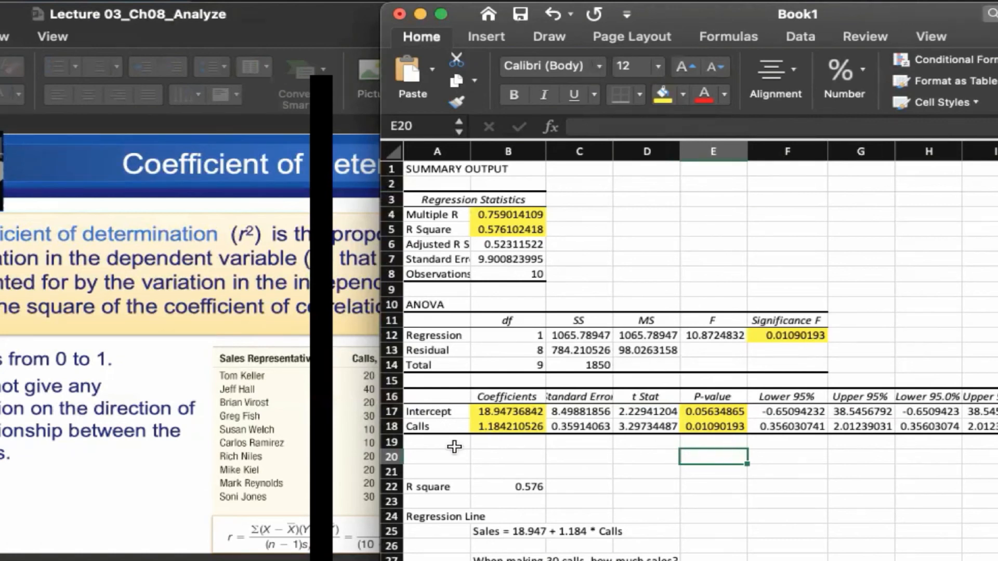
- Inspect the Calls label in A18 and its regression coefficient in B18
{"action": "left_click", "coordinate": [446, 422]}
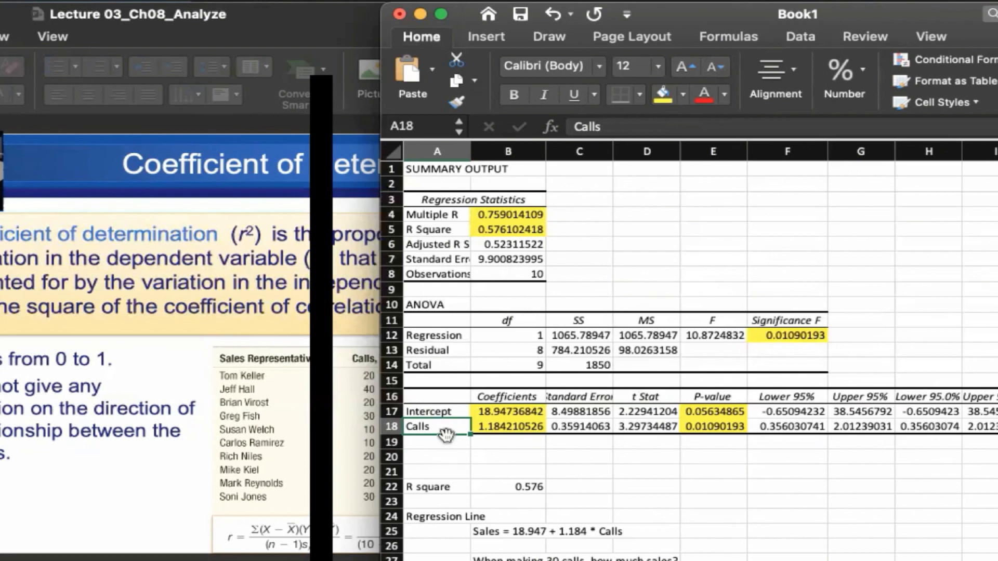
{"action": "left_click", "coordinate": [521, 427]}
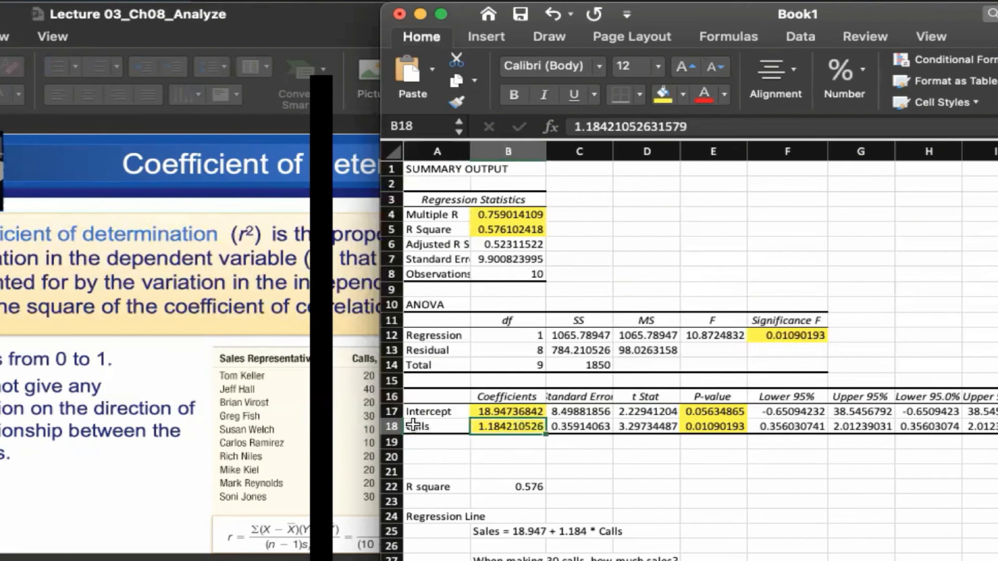